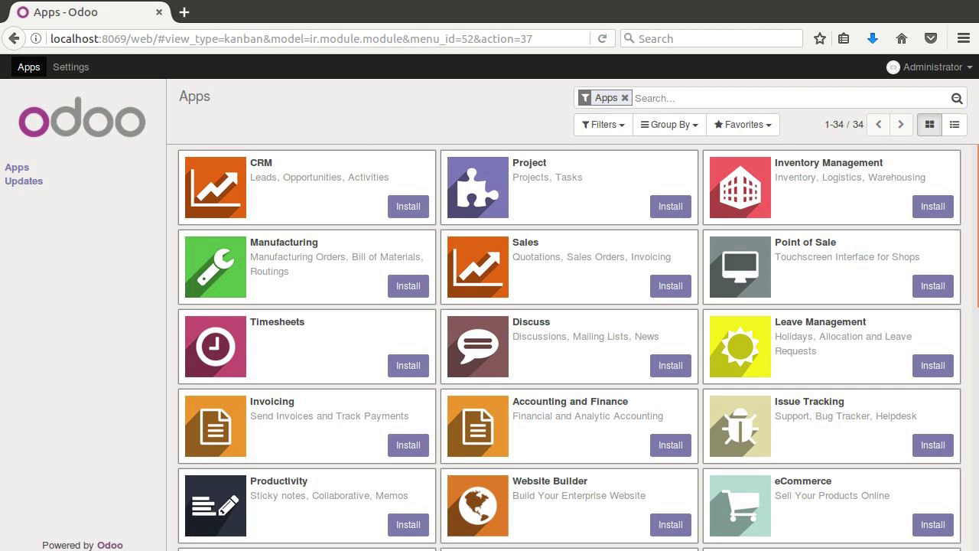
- Install the Manufacturing app and set its Routings & Planning option to manage production by work orders
{"action": "left_click", "coordinate": [408, 286]}
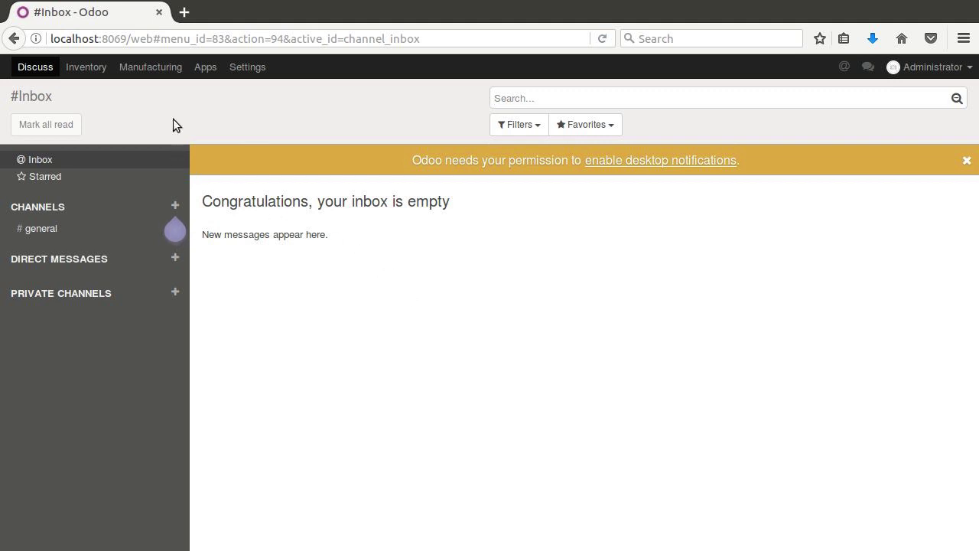
{"action": "left_click", "coordinate": [157, 69]}
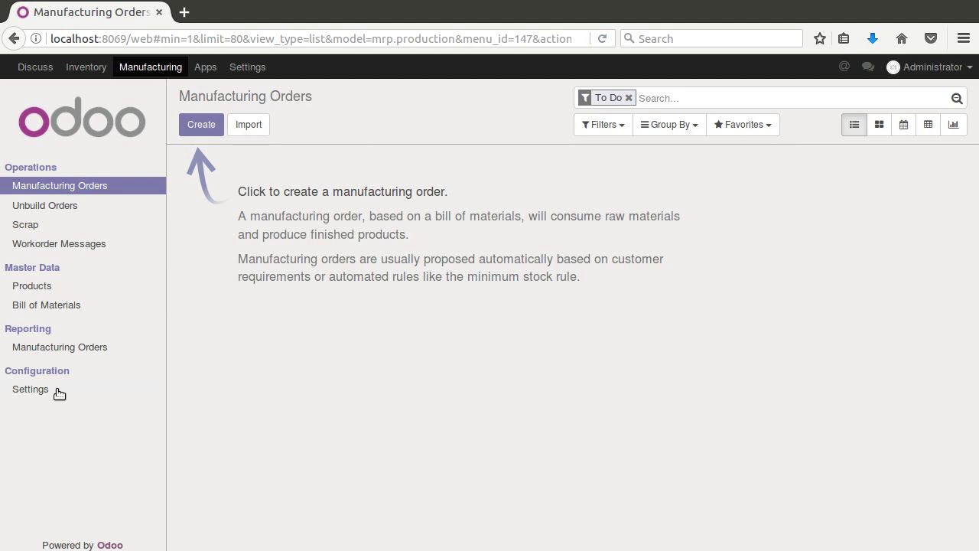
{"action": "left_click", "coordinate": [30, 398]}
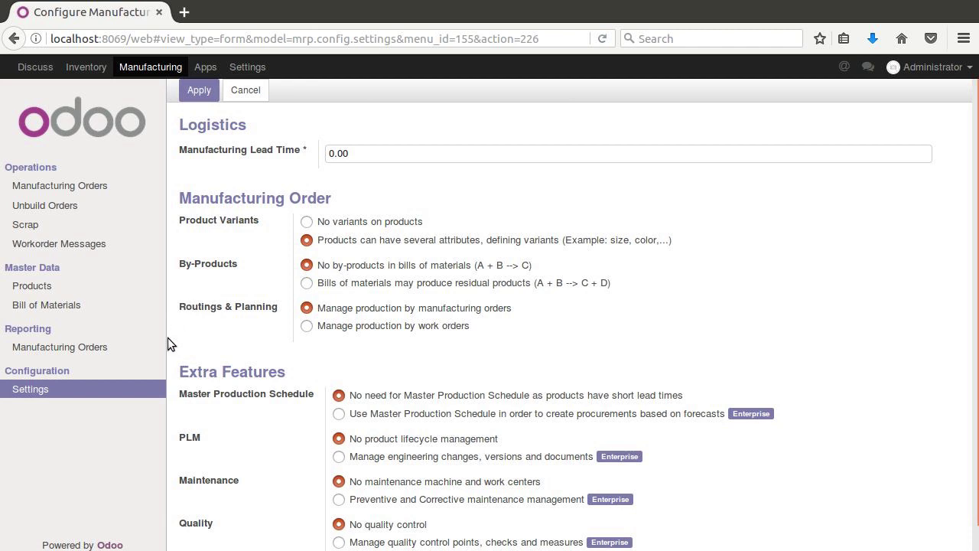
{"action": "left_click", "coordinate": [341, 330]}
{"action": "left_click", "coordinate": [199, 92]}
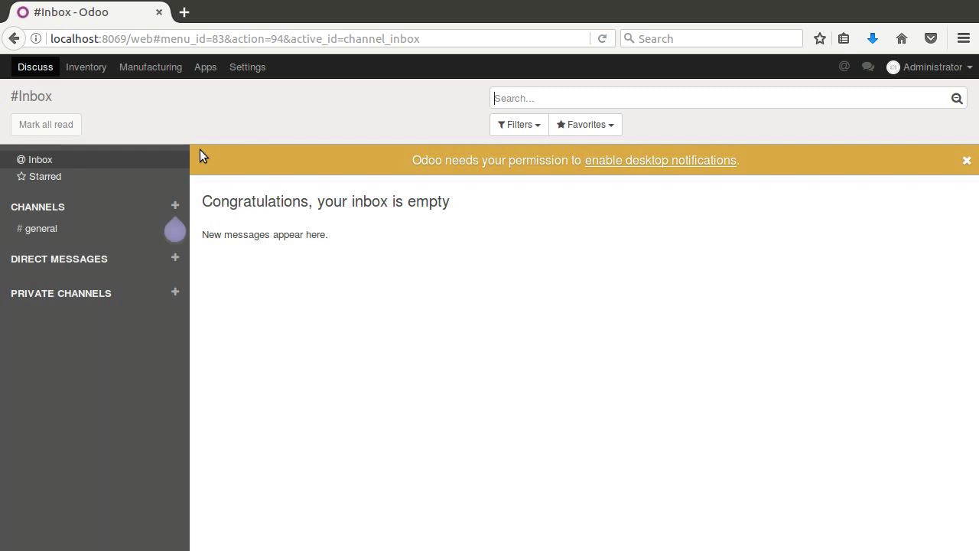
- Create a manufacturing product named 25' Bowrider and enable its Manufacture route
{"action": "left_click", "coordinate": [140, 70]}
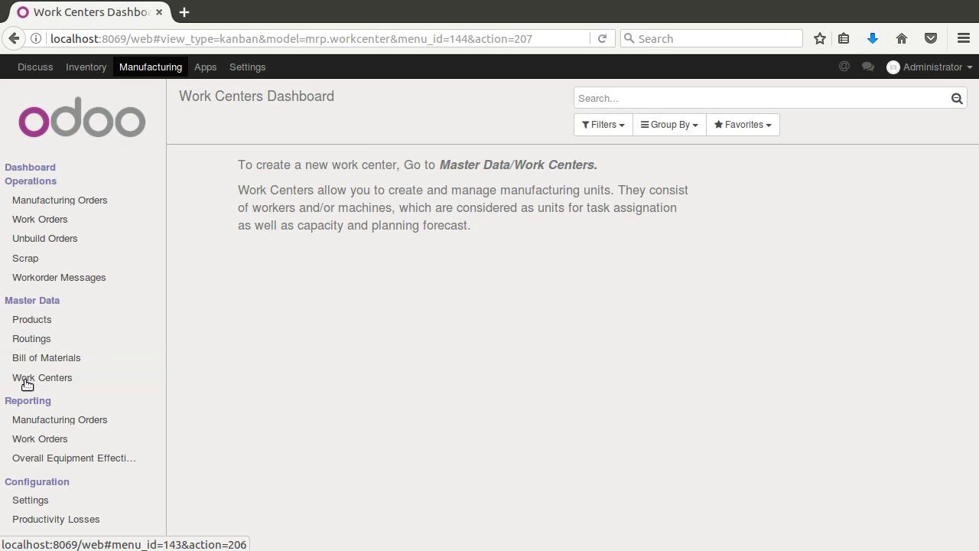
{"action": "left_click", "coordinate": [33, 320]}
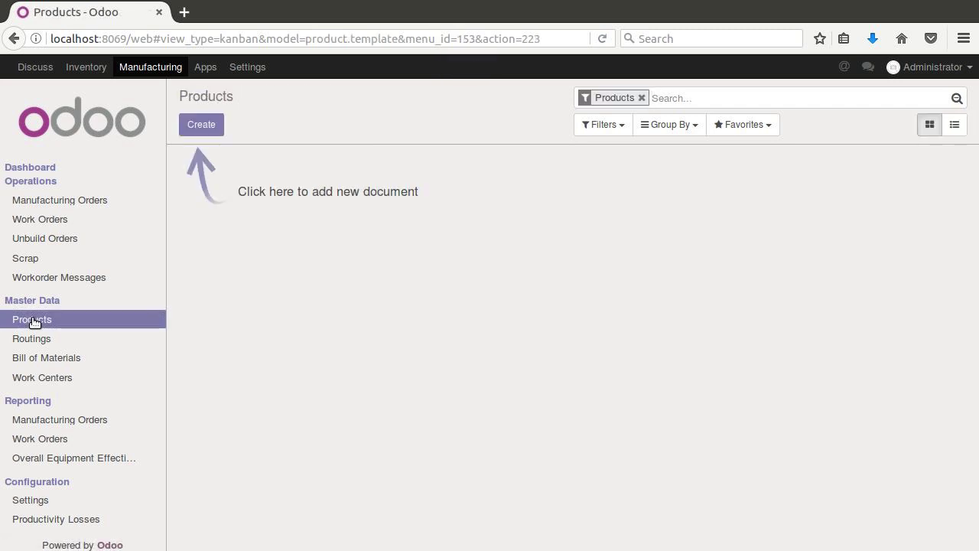
{"action": "left_click", "coordinate": [201, 128]}
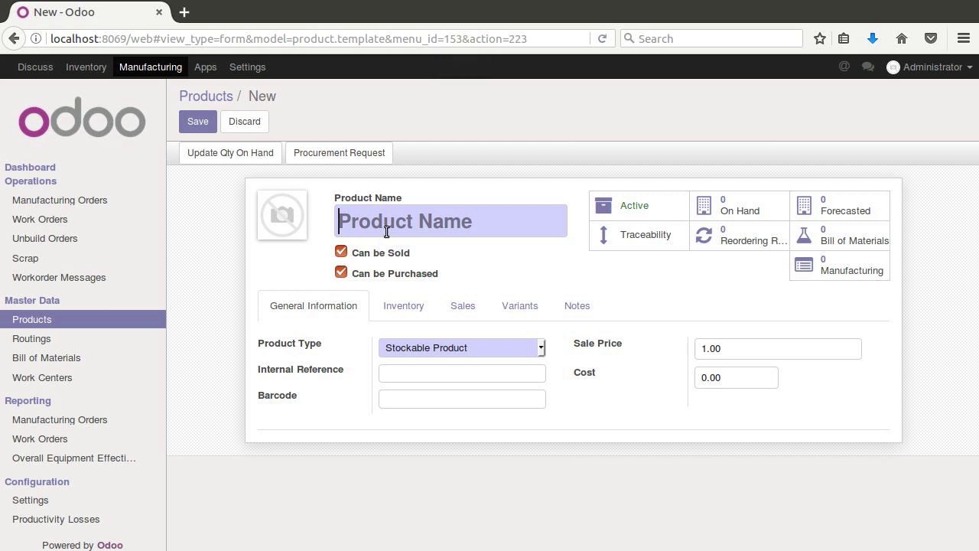
{"action": "type", "text": "25' Bo"}
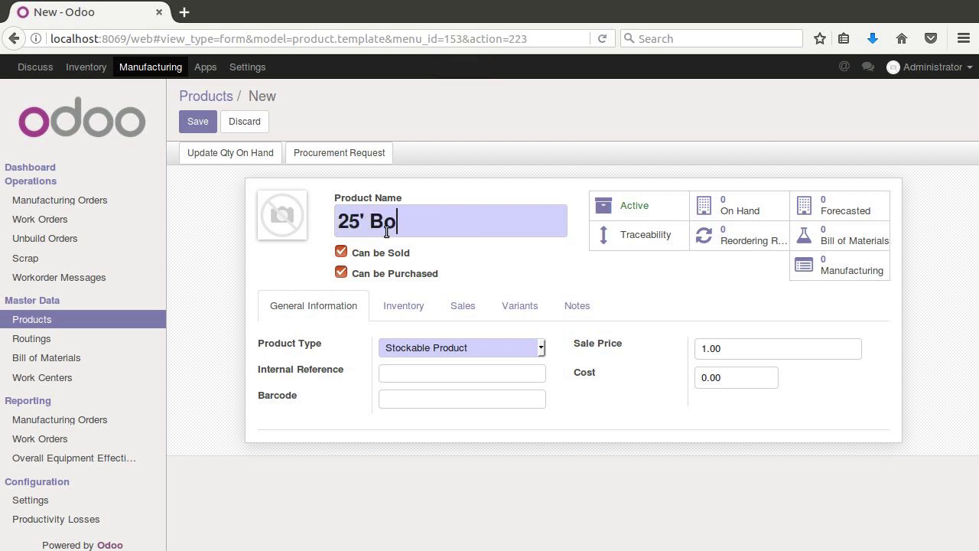
{"action": "type", "text": "wrider"}
{"action": "left_click", "coordinate": [418, 310]}
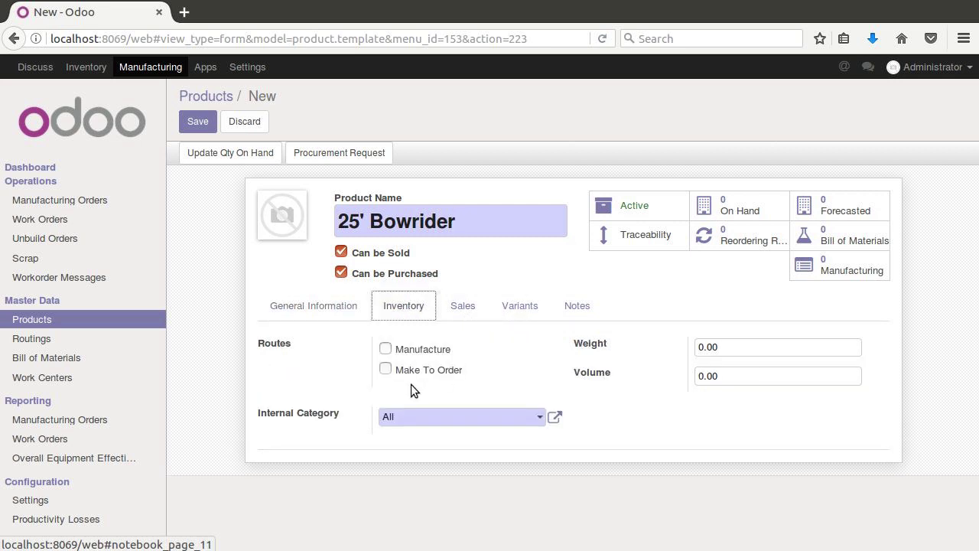
{"action": "left_click", "coordinate": [385, 348]}
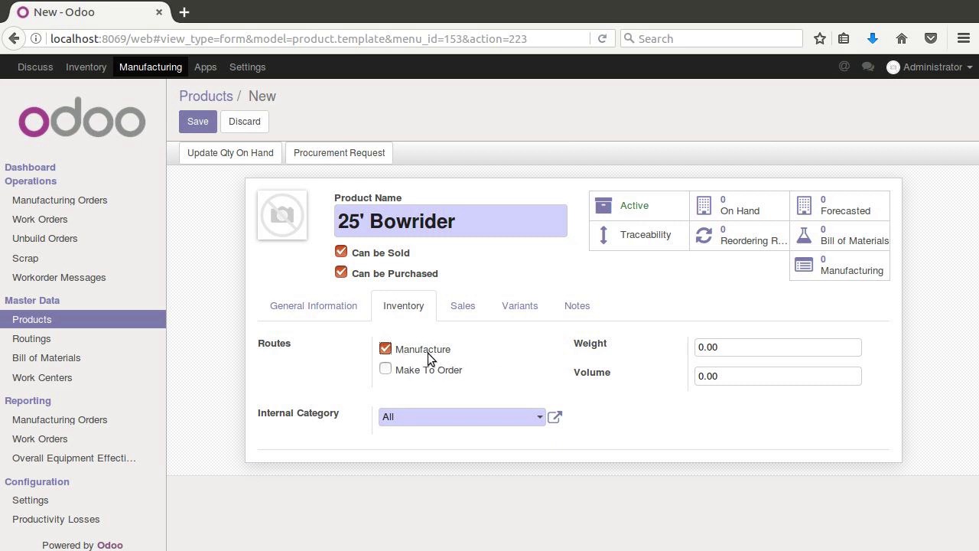
- Add a Stereo variant attribute to the product with the values Standard and Deluxe
{"action": "left_click", "coordinate": [502, 306]}
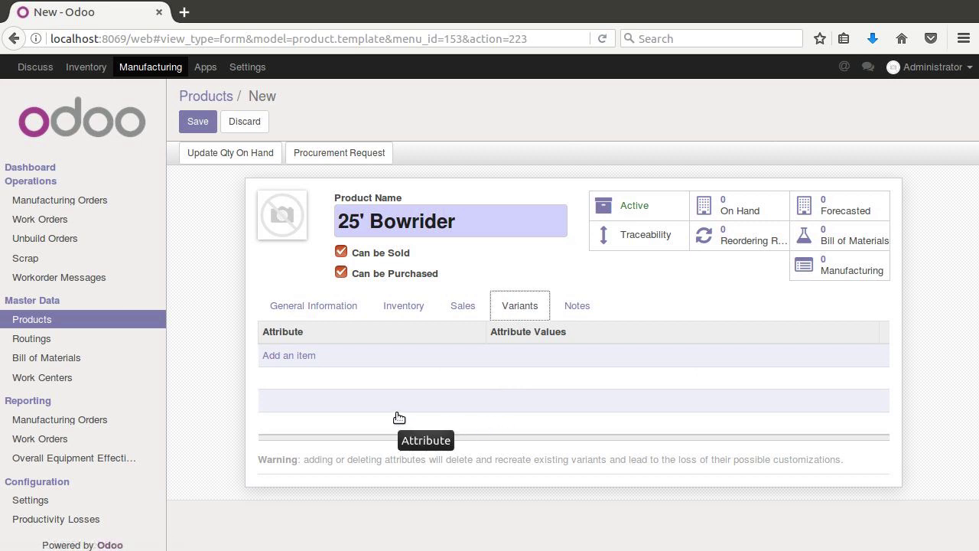
{"action": "left_click", "coordinate": [283, 364]}
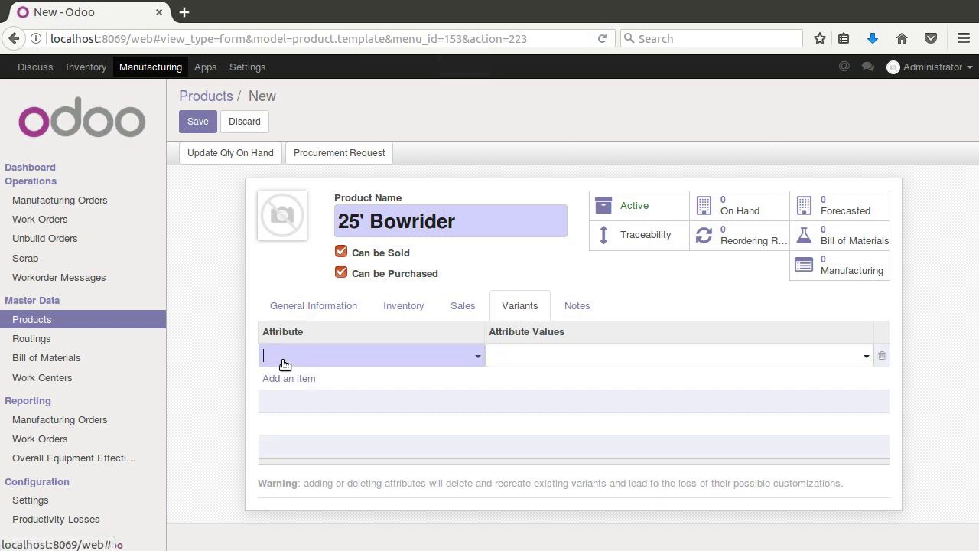
{"action": "type", "text": "Stereo"}
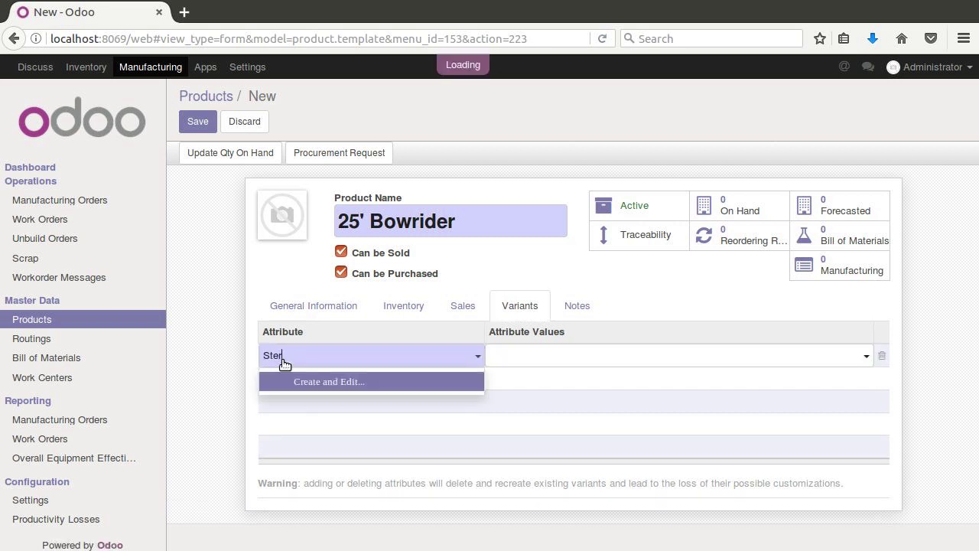
{"action": "left_click", "coordinate": [324, 381]}
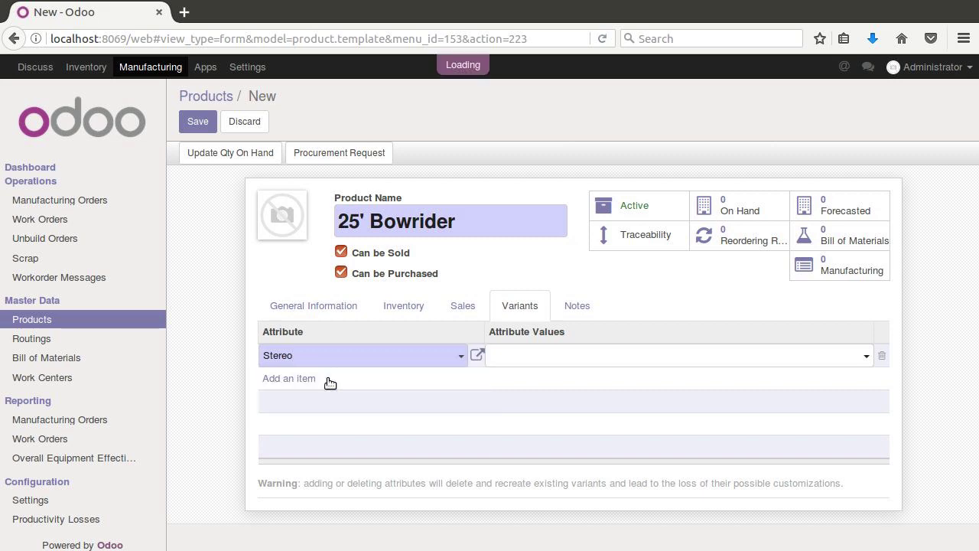
{"action": "left_click", "coordinate": [528, 365]}
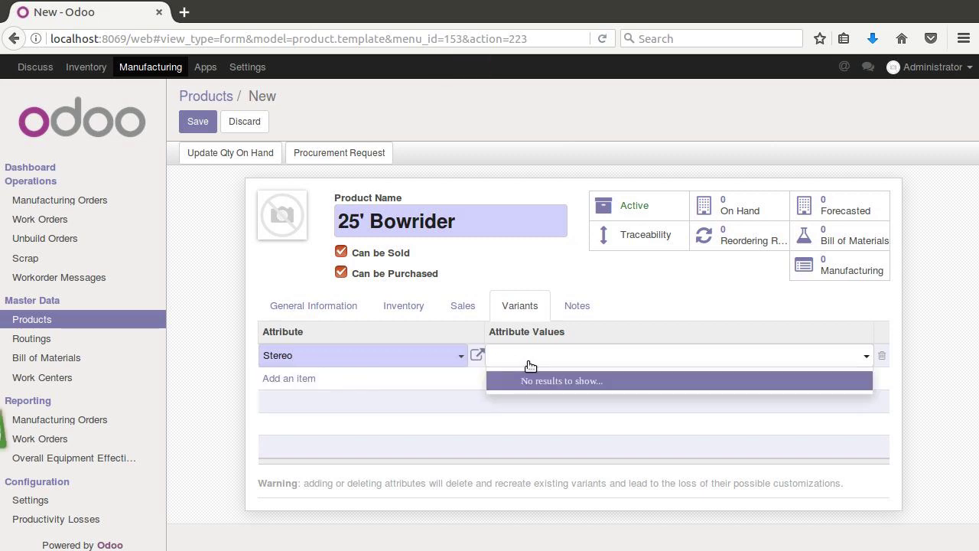
{"action": "type", "text": "Standard"}
{"action": "key", "text": "Return"}
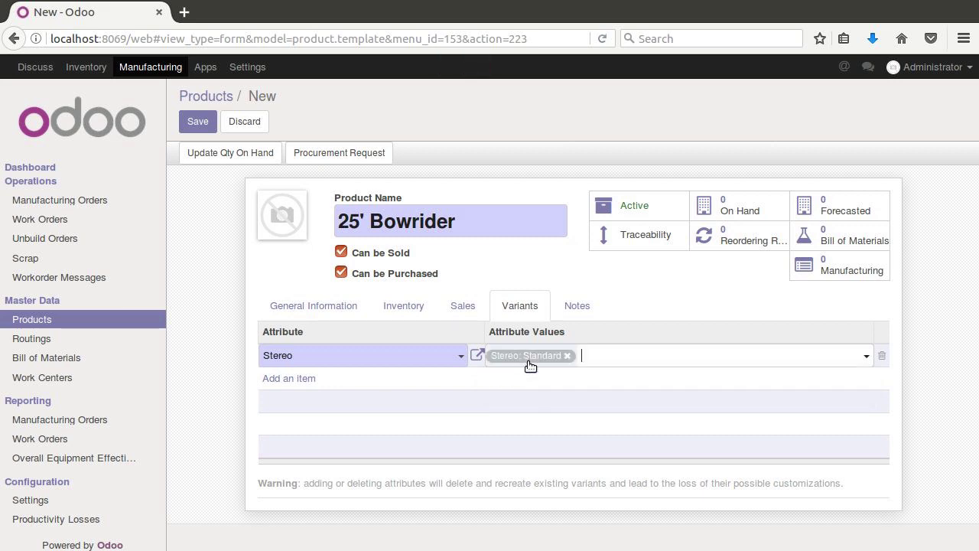
{"action": "type", "text": "Deluxe"}
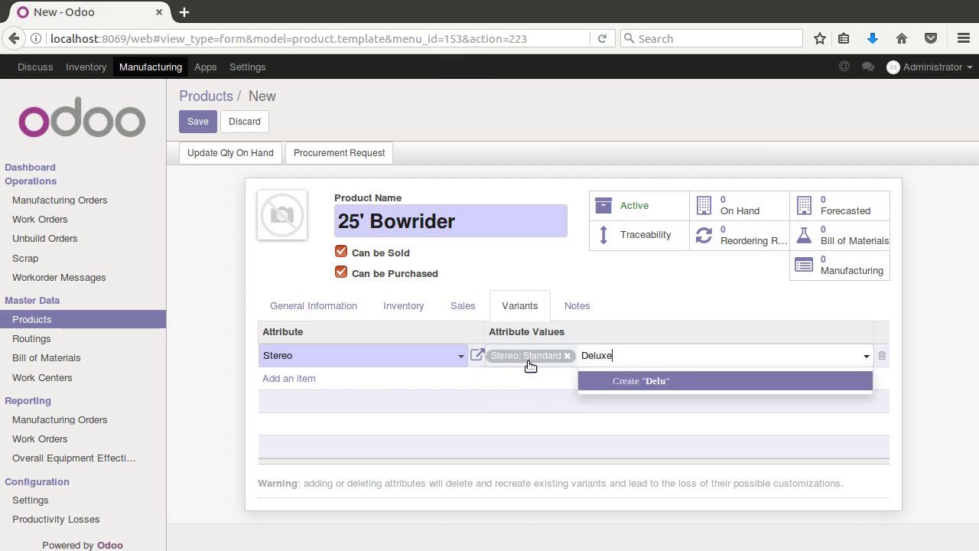
{"action": "key", "text": "Return"}
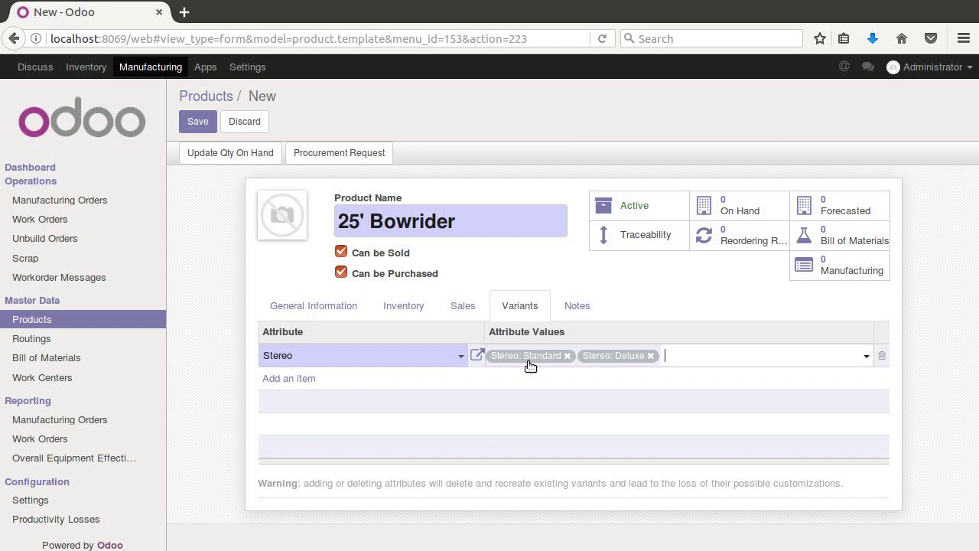
{"action": "type", "text": "Premium"}
{"action": "key", "text": "Return"}
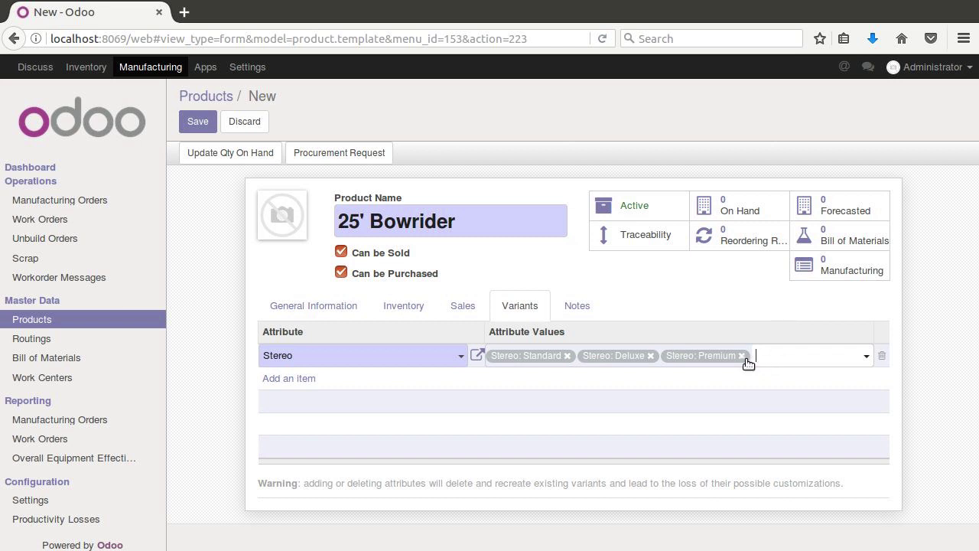
{"action": "key", "text": "Return"}
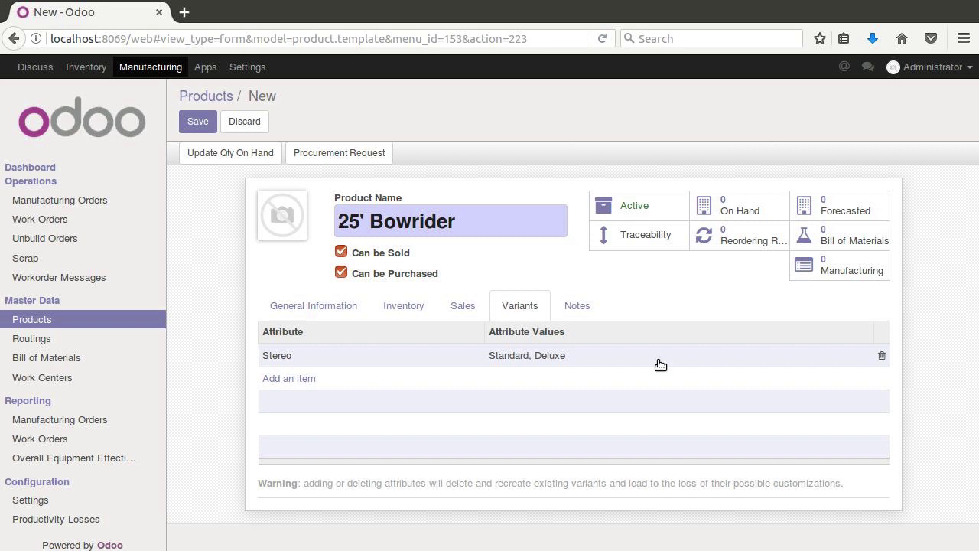
- Save the product and start a bill of materials for its 25' Bowrider (Standard) variant
{"action": "left_click", "coordinate": [196, 124]}
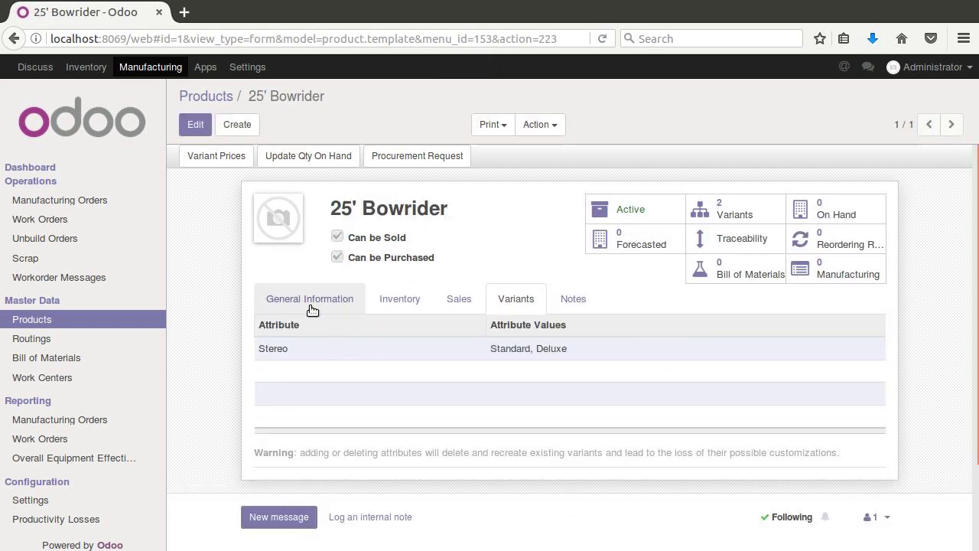
{"action": "left_click", "coordinate": [311, 306]}
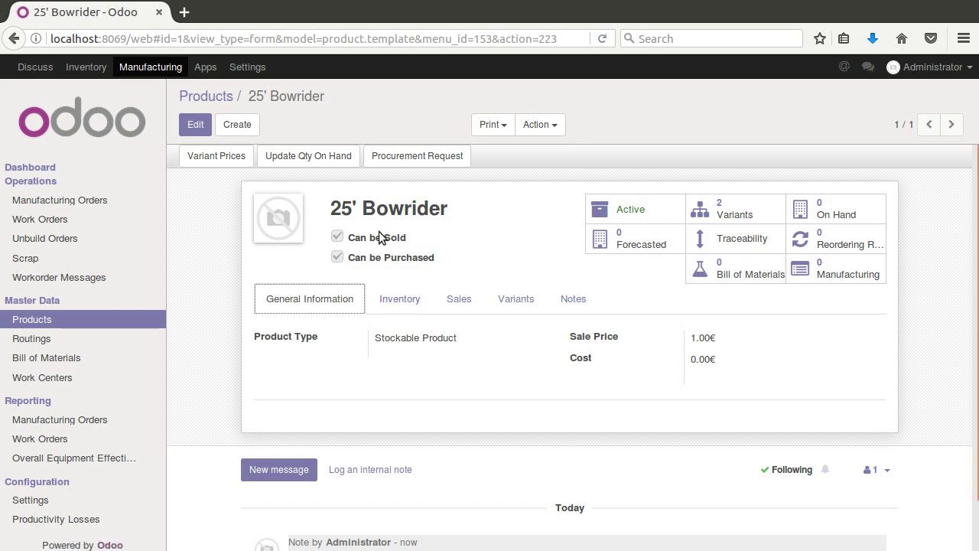
{"action": "left_click", "coordinate": [731, 280]}
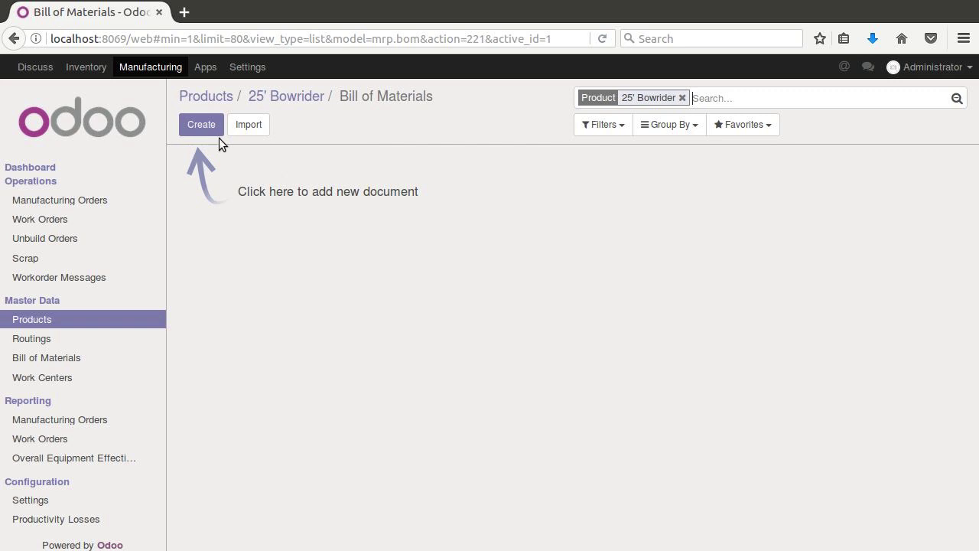
{"action": "left_click", "coordinate": [214, 134]}
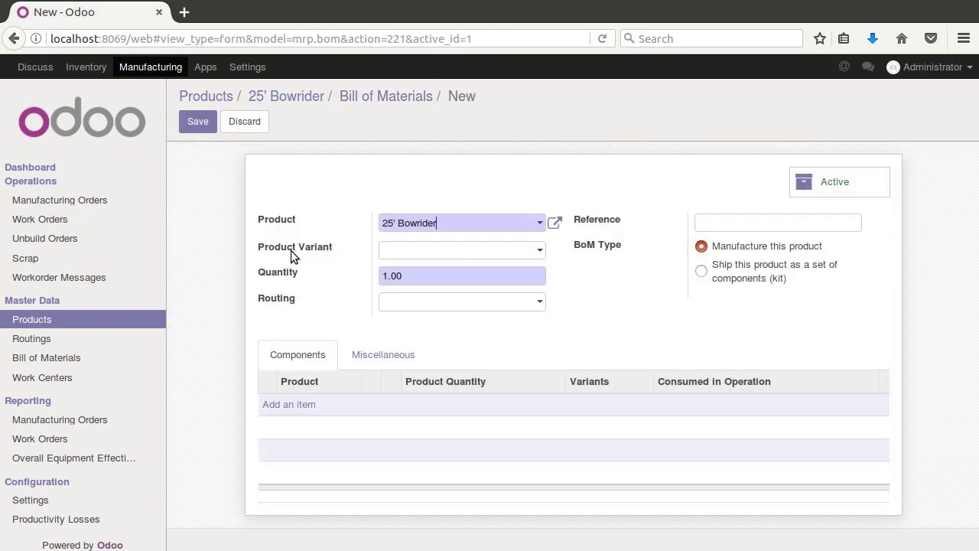
{"action": "mouse_move", "coordinate": [291, 256]}
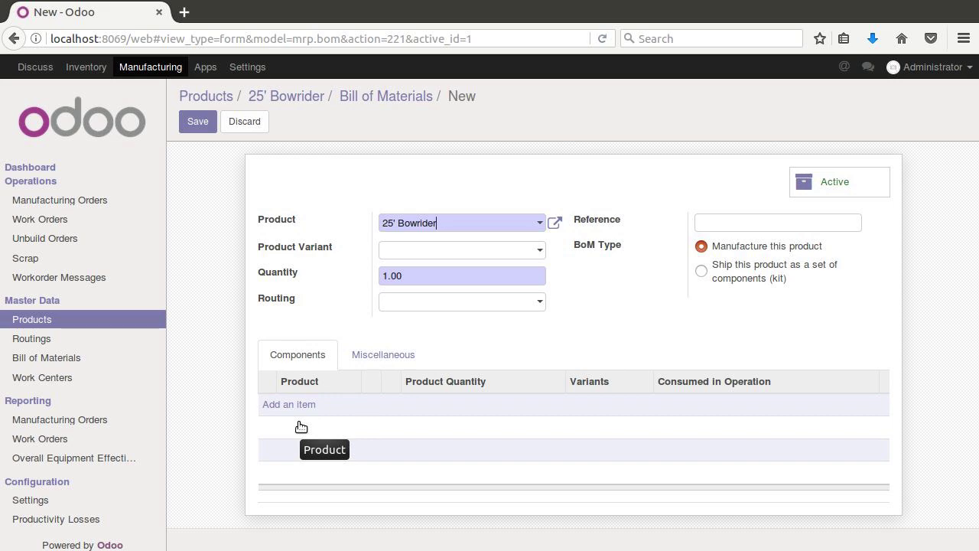
{"action": "left_click", "coordinate": [517, 253]}
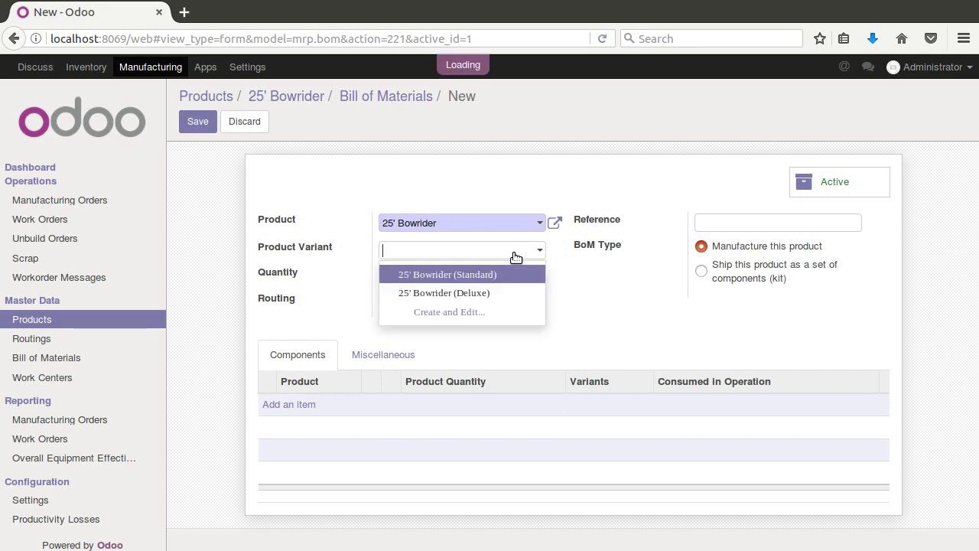
{"action": "left_click", "coordinate": [452, 275]}
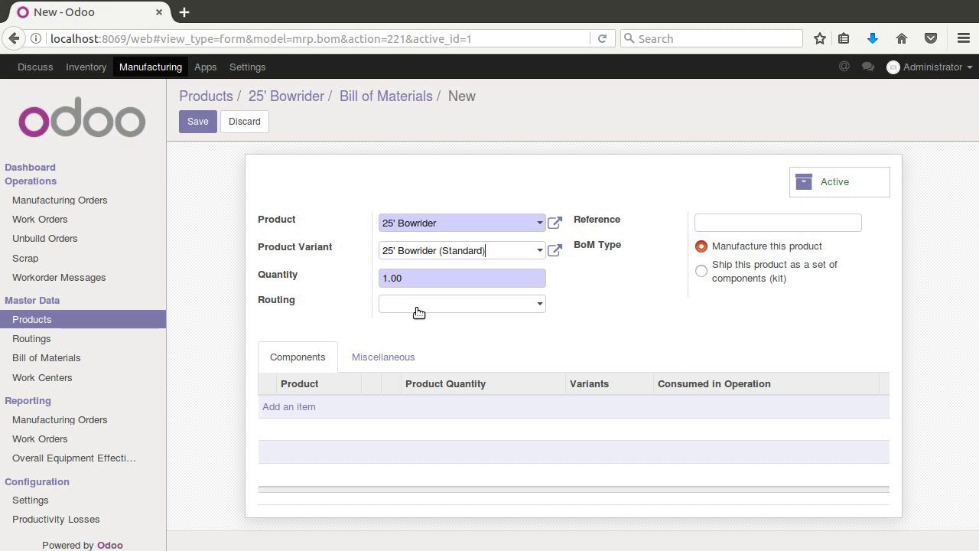
- Create a Bowrider Standard routing for the bill of materials with a Standard Boat Build operation in a new Standard Assembly work center
{"action": "left_click", "coordinate": [490, 316]}
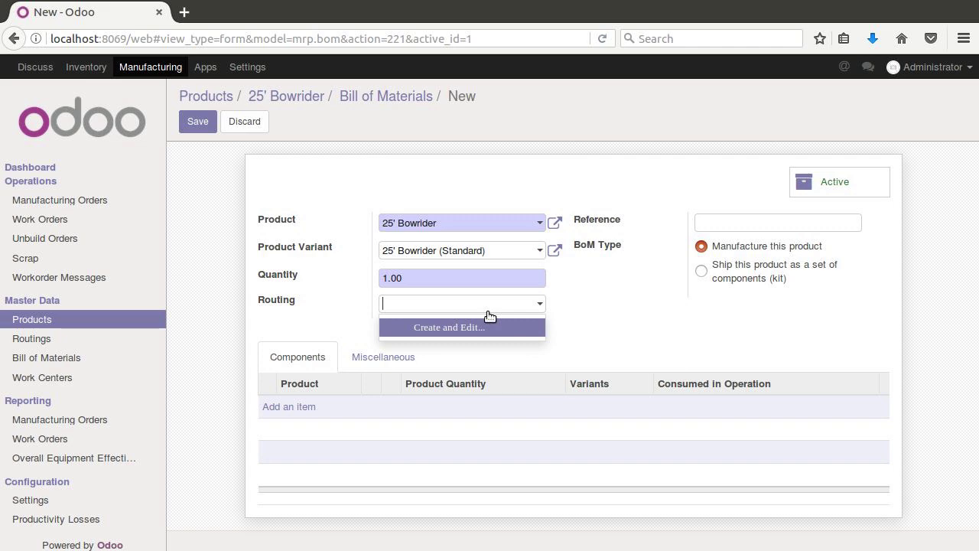
{"action": "type", "text": "Standard"}
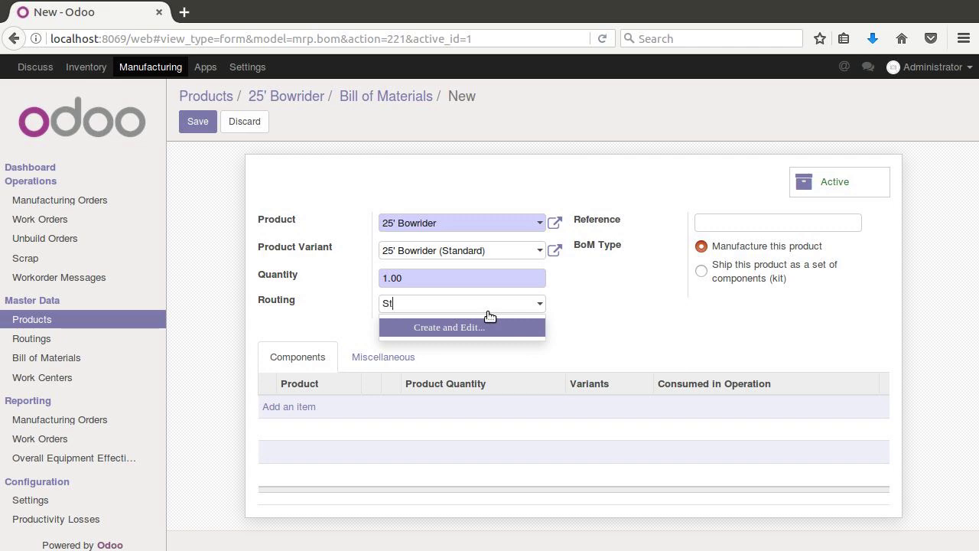
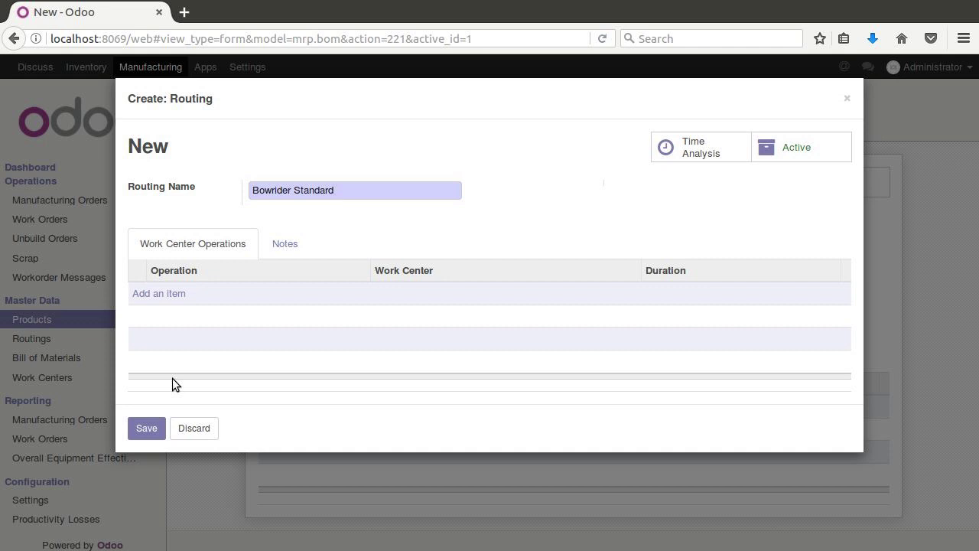
{"action": "left_click", "coordinate": [175, 294]}
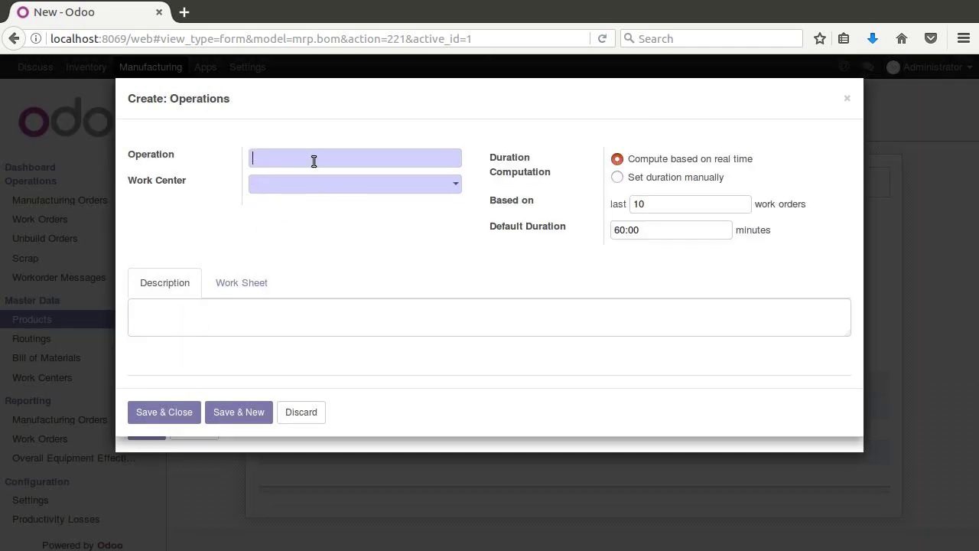
{"action": "type", "text": "Standard Boat Build"}
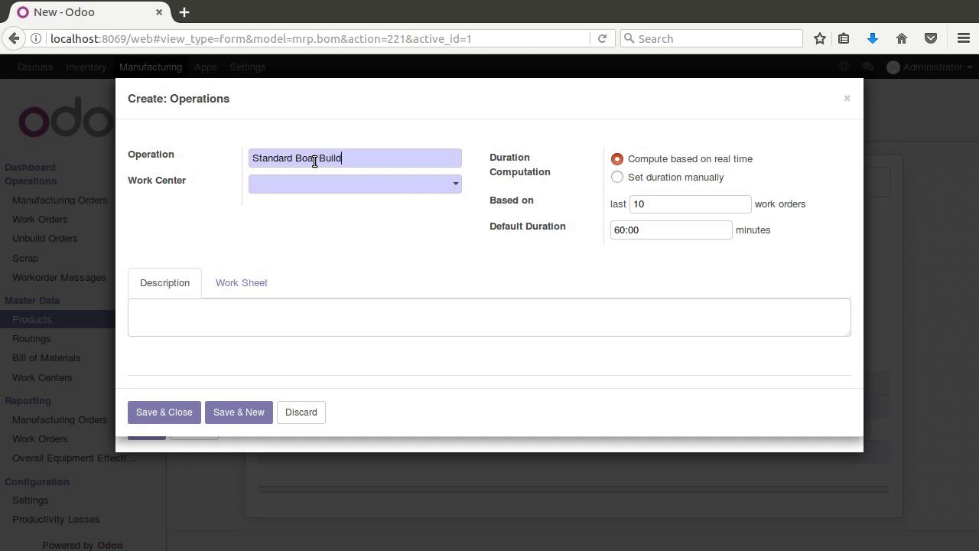
{"action": "left_click", "coordinate": [352, 185]}
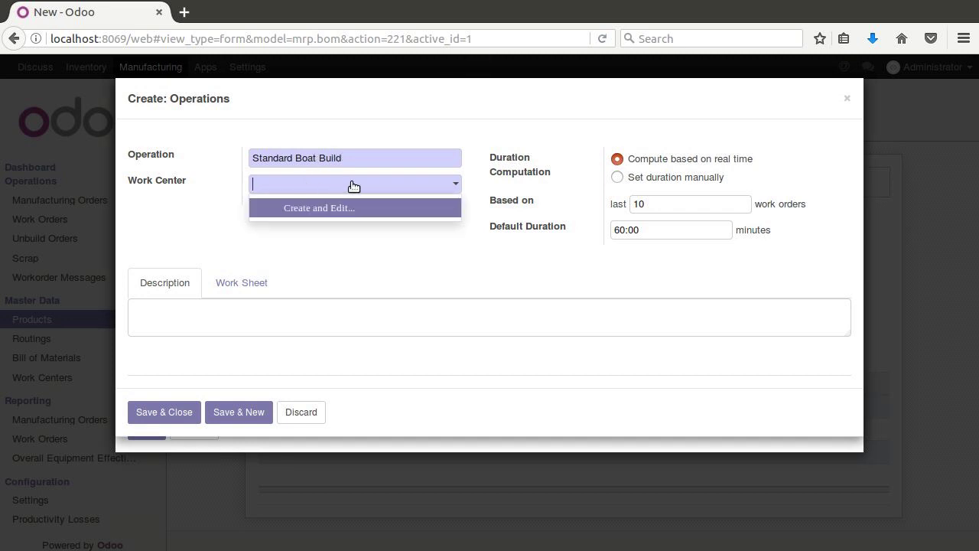
{"action": "type", "text": "Assembly"}
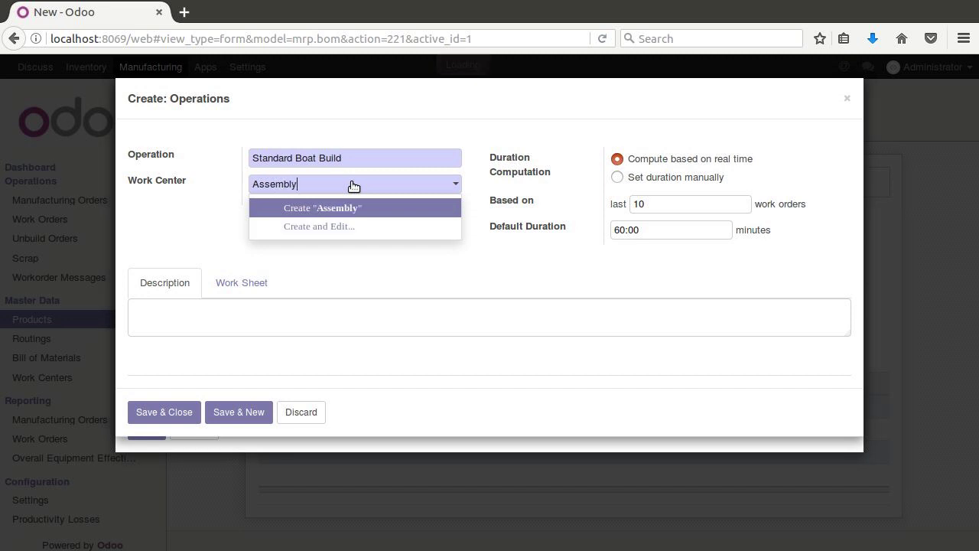
{"action": "left_click", "coordinate": [353, 203]}
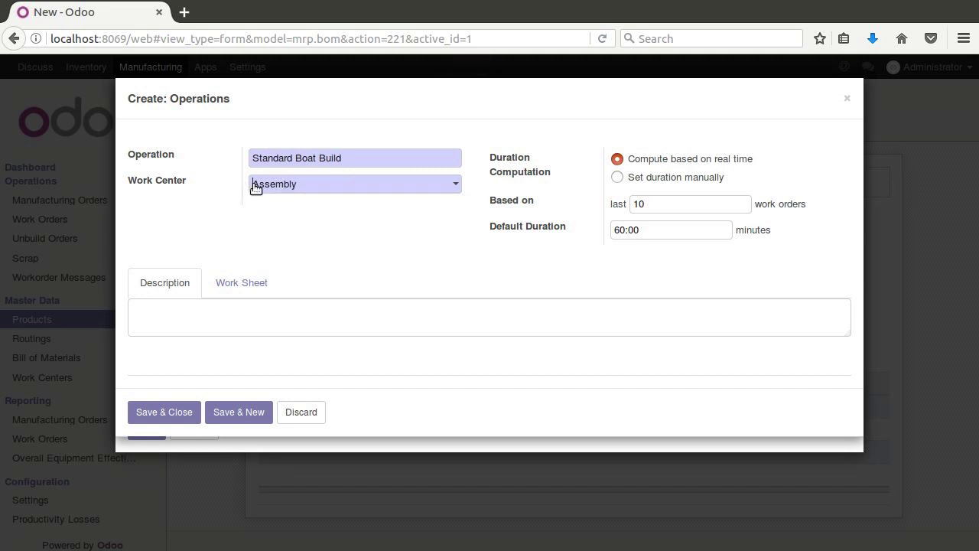
{"action": "type", "text": "Standard"}
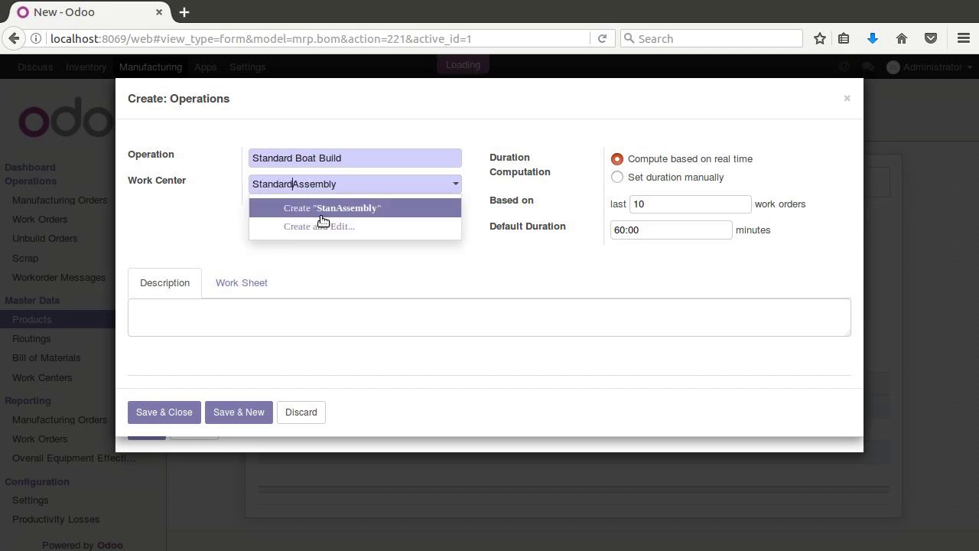
{"action": "left_click", "coordinate": [340, 213]}
{"action": "left_click", "coordinate": [165, 412]}
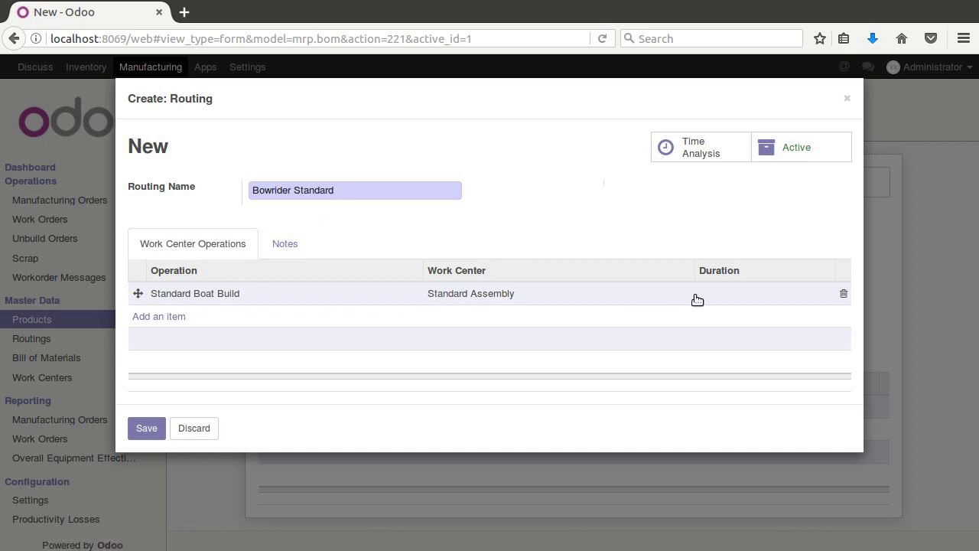
- Set the Standard Boat Build operation's default duration to 120 minutes and save the Bowrider Standard routing
{"action": "left_click", "coordinate": [202, 298]}
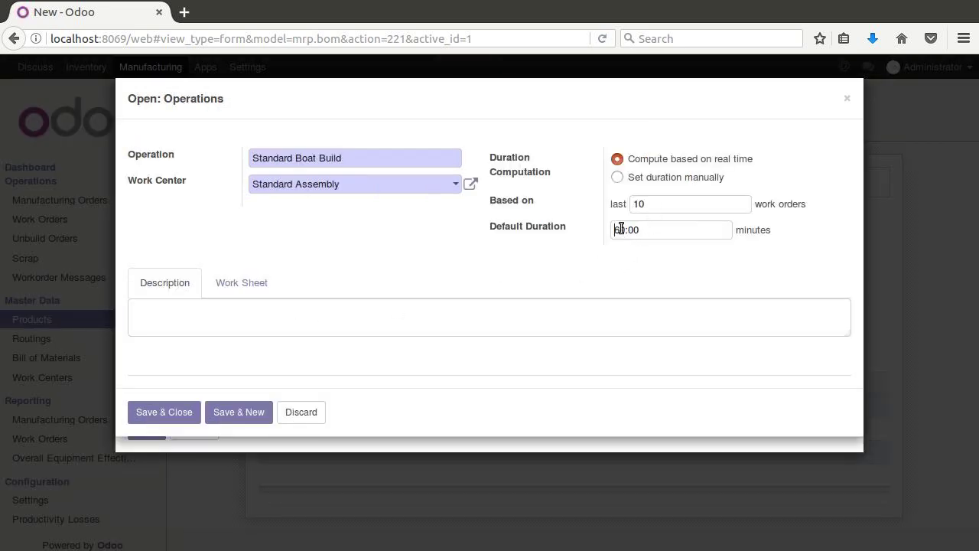
{"action": "left_click_drag", "start_coordinate": [620, 230], "coordinate": [605, 231]}
{"action": "type", "text": "12"}
{"action": "left_click", "coordinate": [183, 411]}
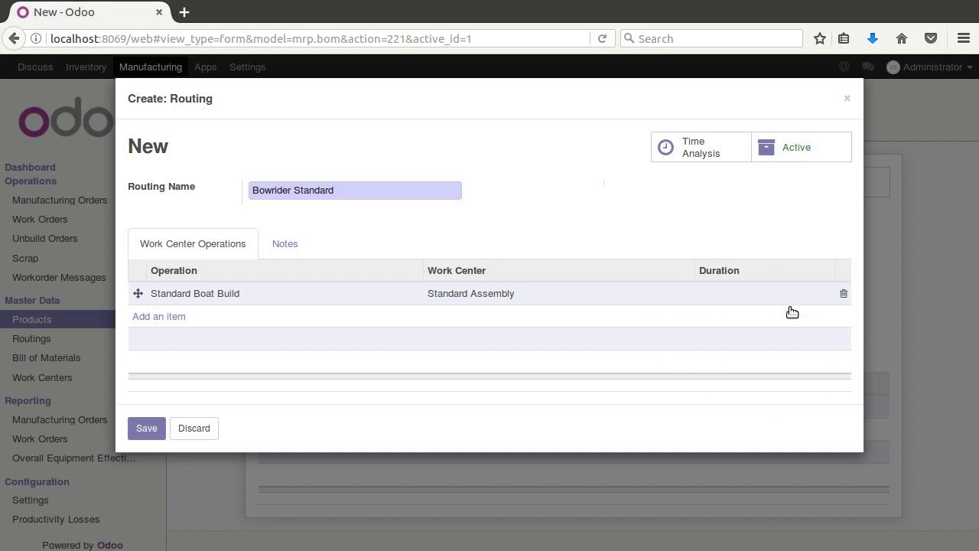
{"action": "left_click", "coordinate": [147, 430]}
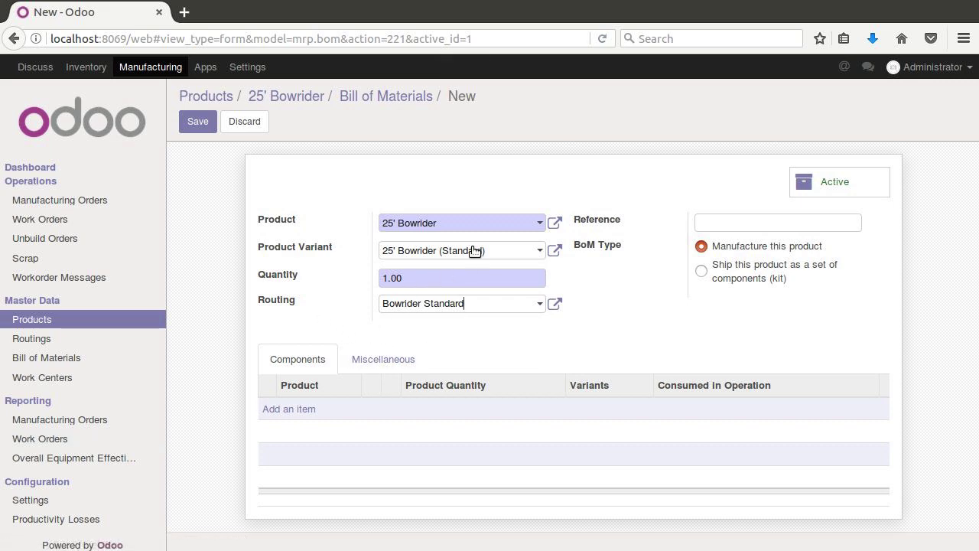
- Add a new product named Hull as the first component of the bill of materials
{"action": "left_click", "coordinate": [290, 408]}
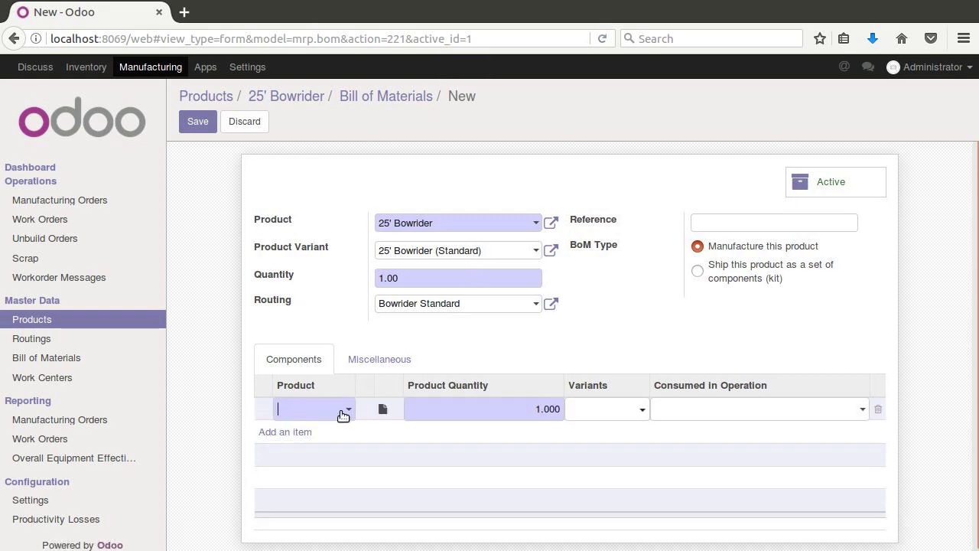
{"action": "left_click", "coordinate": [342, 411]}
{"action": "left_click", "coordinate": [325, 413]}
{"action": "left_click", "coordinate": [324, 413]}
{"action": "type", "text": "Hull"}
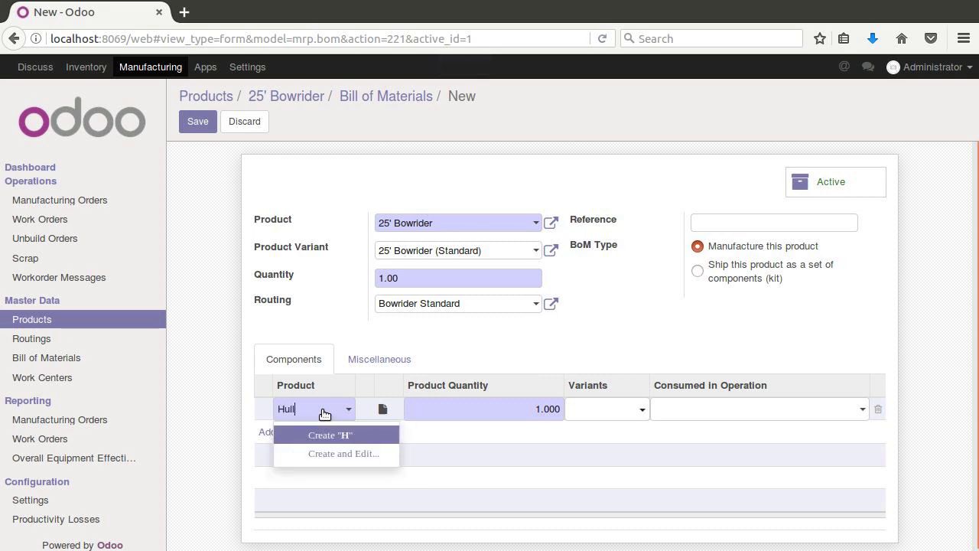
{"action": "left_click", "coordinate": [343, 434]}
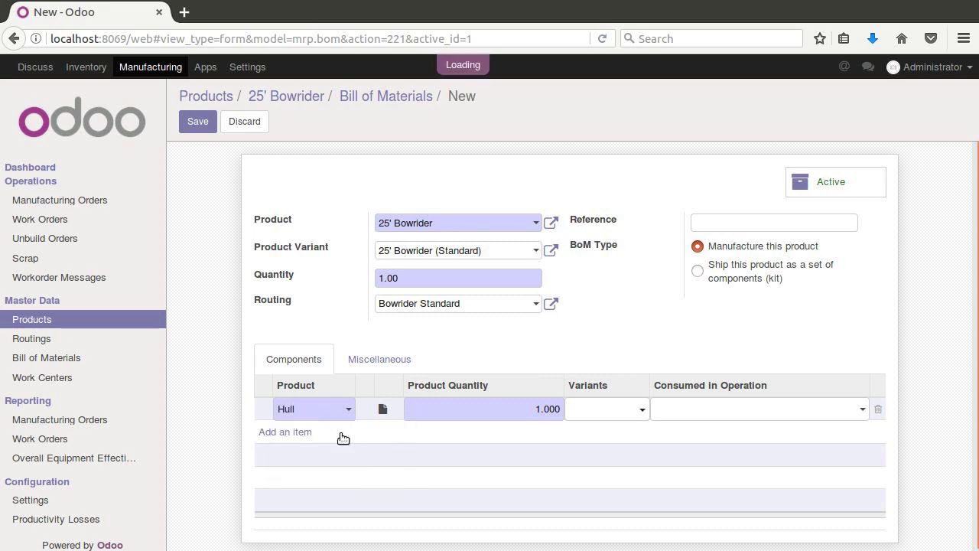
- Add new Engine and Standard Stereo products as further components of the bill of materials
{"action": "left_click", "coordinate": [287, 432]}
{"action": "type", "text": "Engine"}
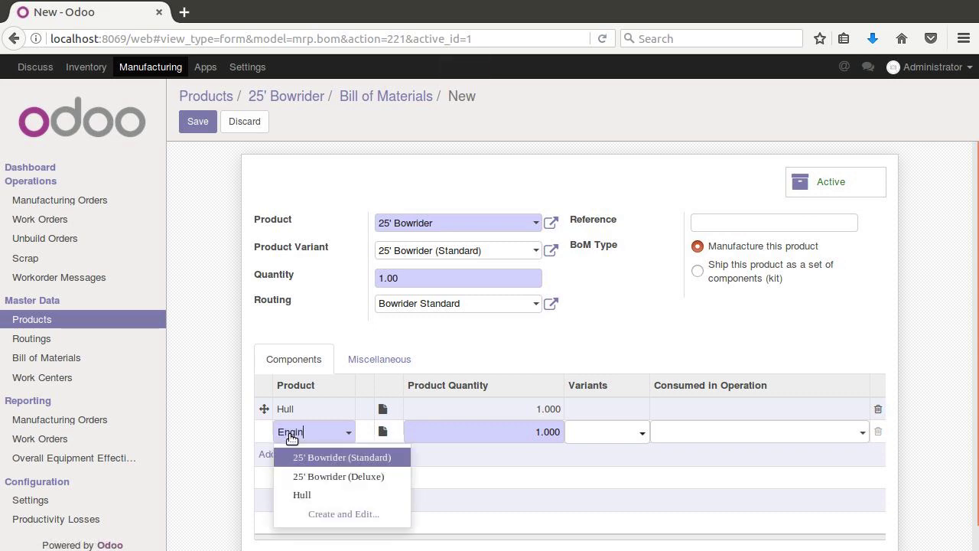
{"action": "left_click", "coordinate": [330, 458]}
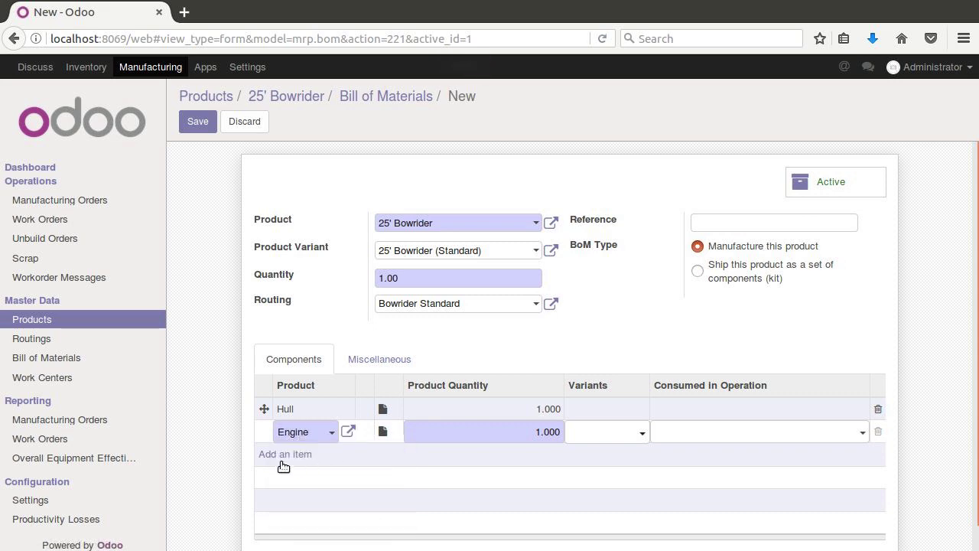
{"action": "left_click", "coordinate": [286, 456]}
{"action": "type", "text": "Standard Stere"}
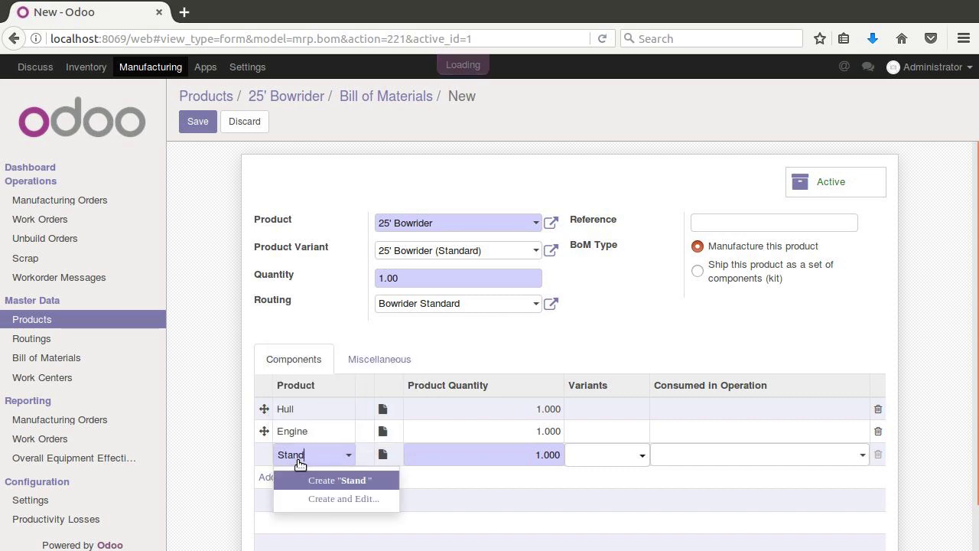
{"action": "type", "text": "o"}
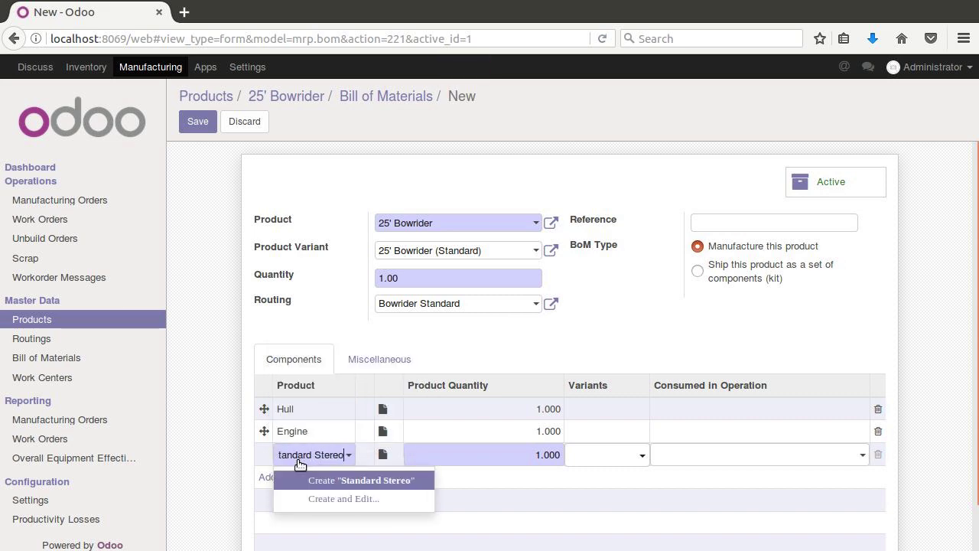
{"action": "left_click", "coordinate": [367, 490]}
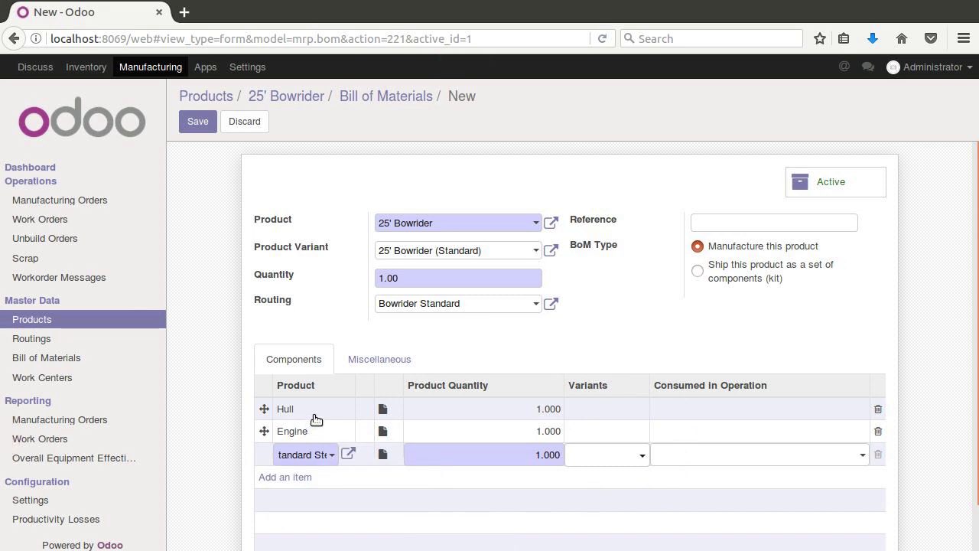
- Save the Standard variant's bill of materials and check its miscellaneous details and components
{"action": "left_click", "coordinate": [207, 126]}
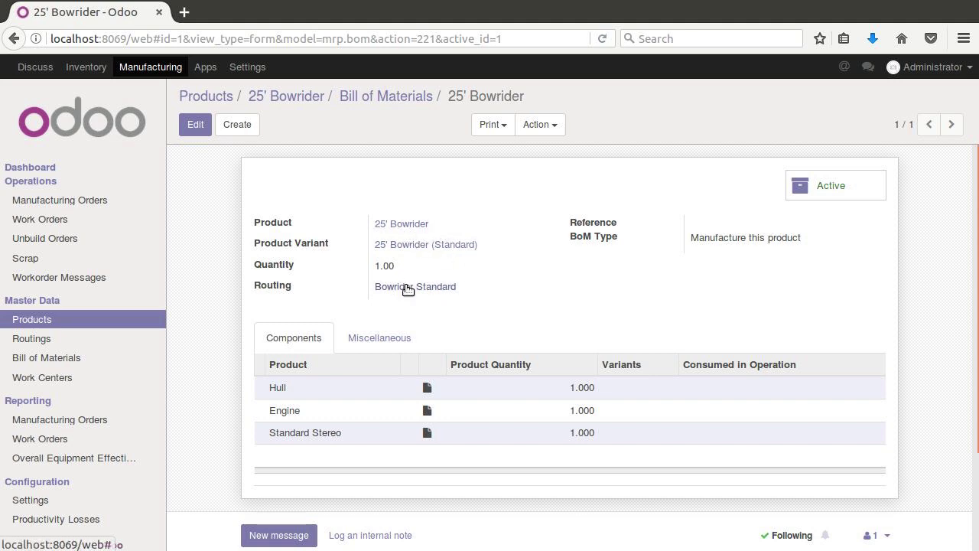
{"action": "left_click", "coordinate": [404, 339]}
{"action": "left_click", "coordinate": [309, 346]}
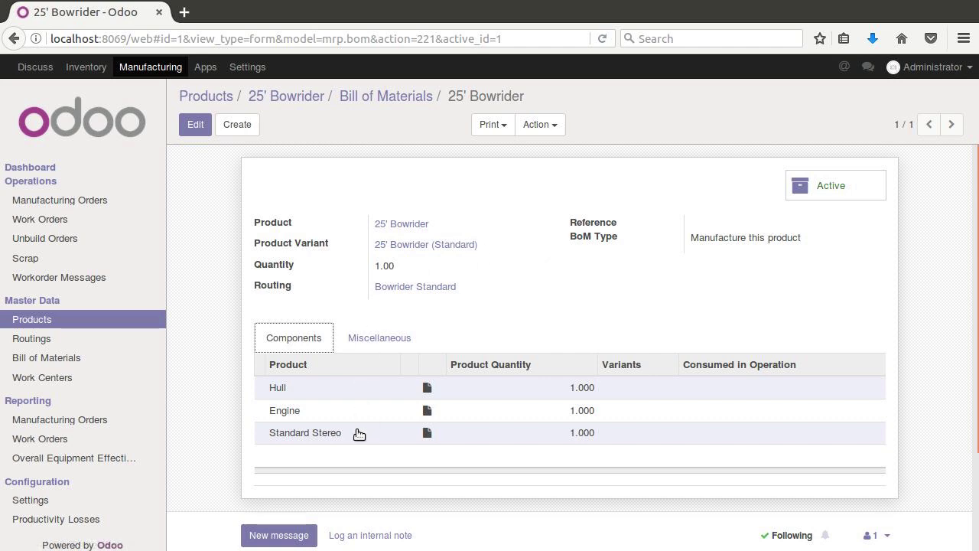
- Duplicate the bill of materials and assign the copy to the 25' Bowrider (Deluxe) variant
{"action": "left_click", "coordinate": [552, 124]}
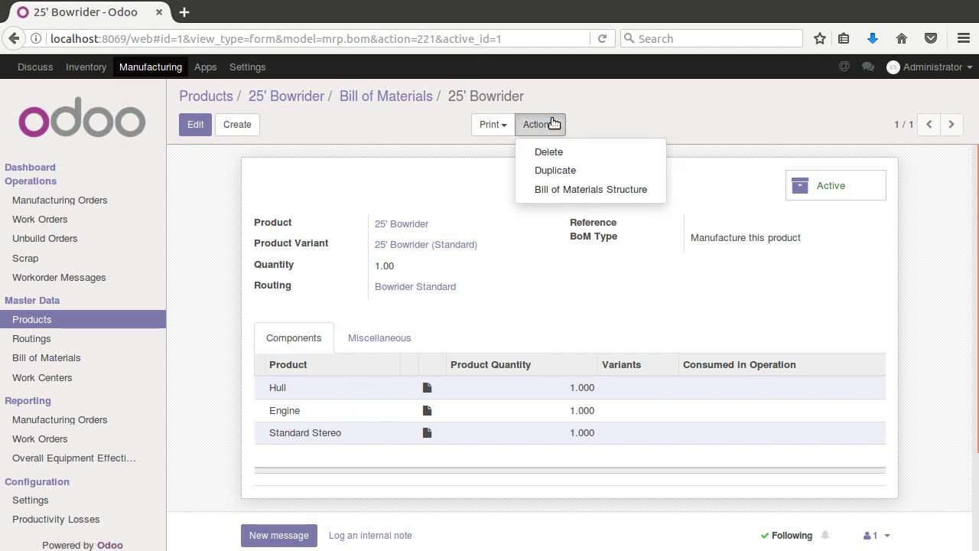
{"action": "left_click", "coordinate": [549, 171]}
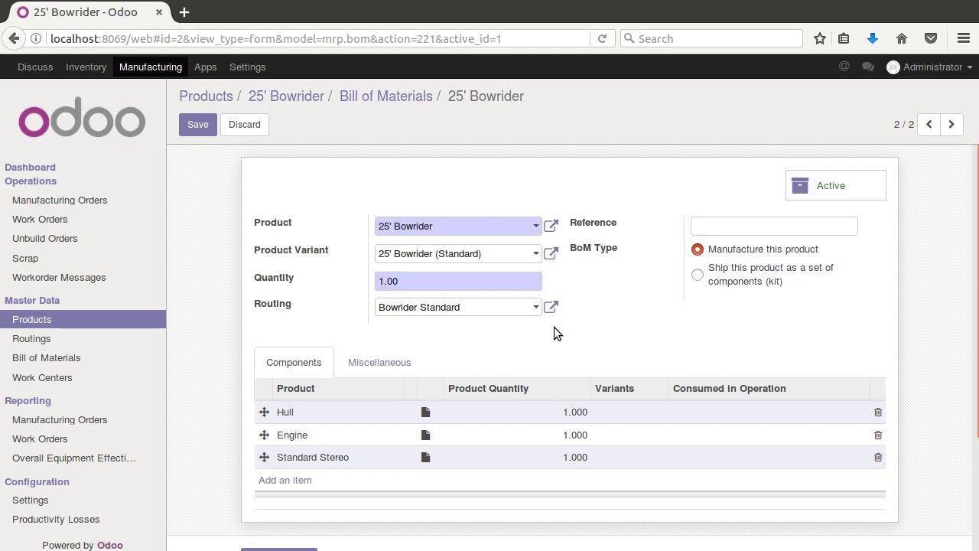
{"action": "left_click", "coordinate": [536, 255]}
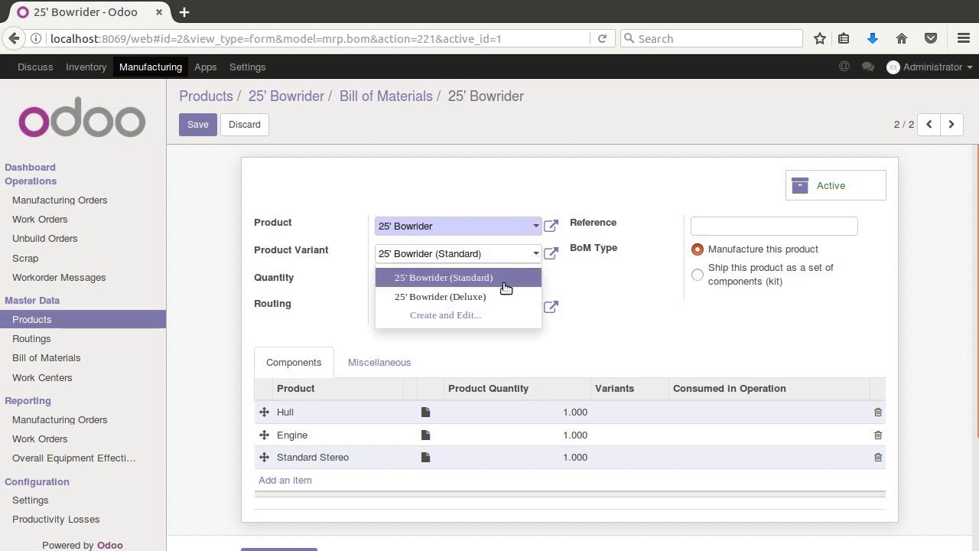
{"action": "left_click", "coordinate": [472, 298]}
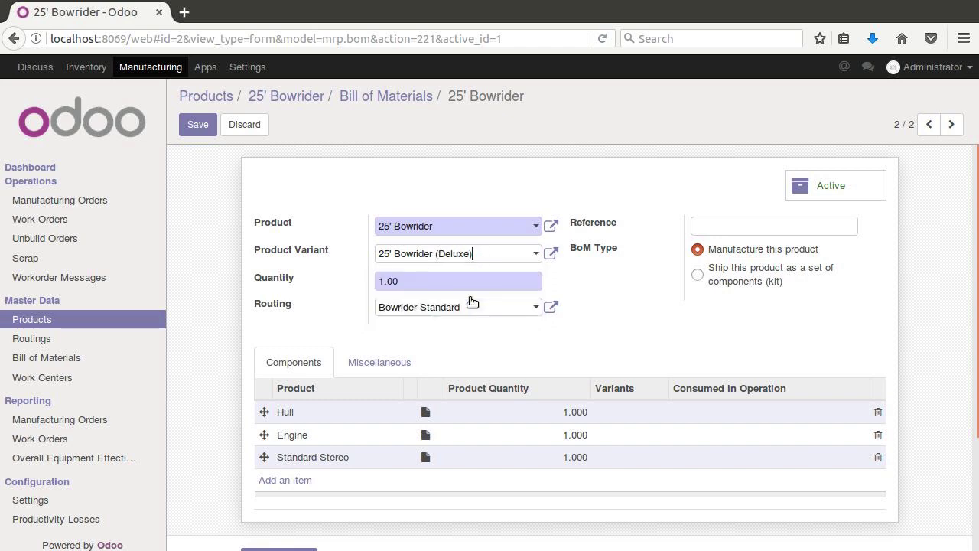
- Start a new routing named Bowrider Deluxe for the Deluxe variant's bill of materials
{"action": "double_click", "coordinate": [433, 309]}
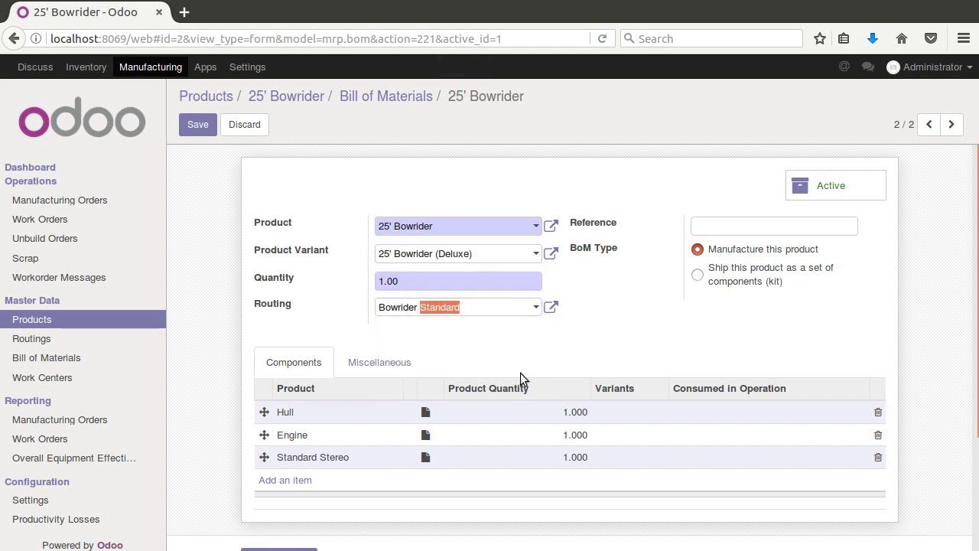
{"action": "type", "text": "Dexlu"}
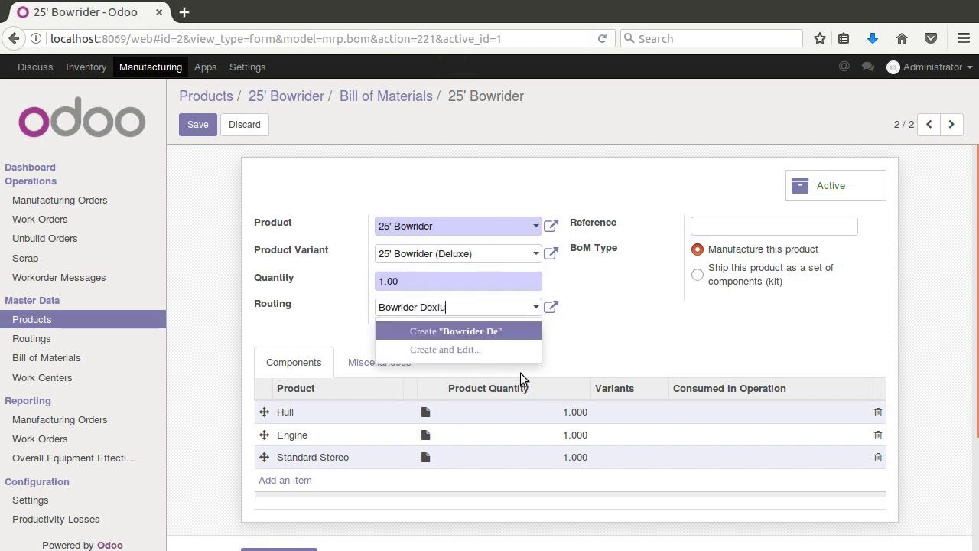
{"action": "key", "text": "BackSpace"}
{"action": "key", "text": "BackSpace"}
{"action": "key", "text": "BackSpace"}
{"action": "type", "text": "luxe"}
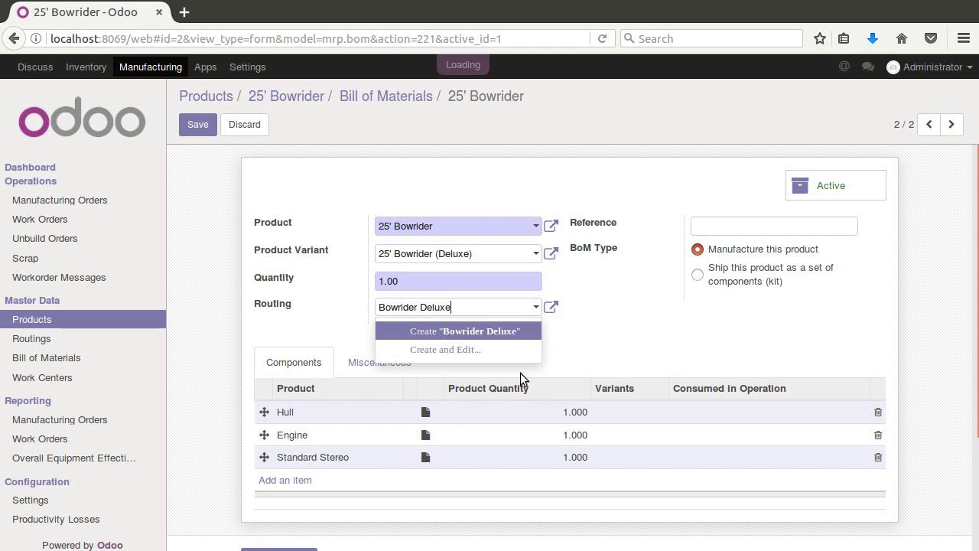
{"action": "left_click", "coordinate": [453, 350]}
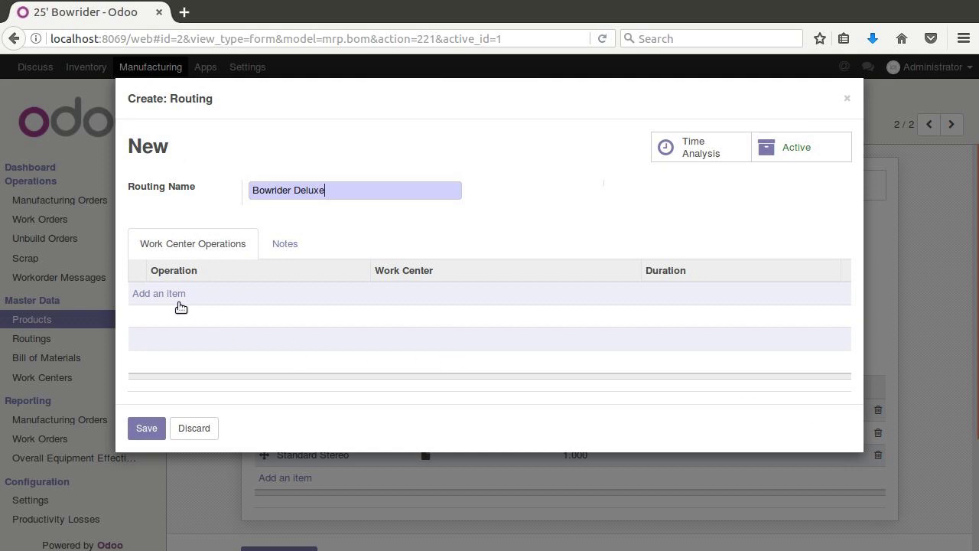
- Add a Standard Assembly operation to the routing, using the Standard Assembly work center and a default duration of 120 minutes
{"action": "left_click", "coordinate": [172, 295]}
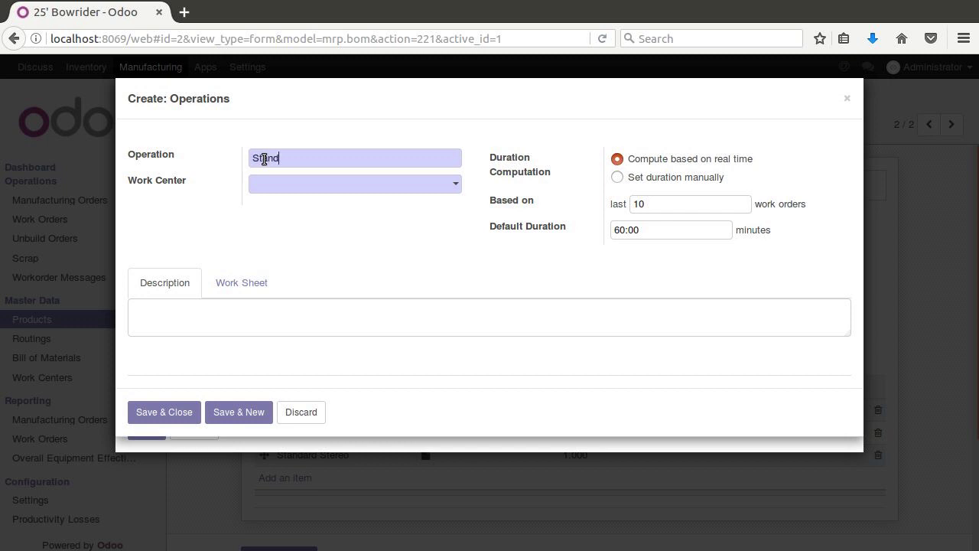
{"action": "type", "text": "ssembly"}
{"action": "left_click", "coordinate": [457, 188]}
{"action": "left_click", "coordinate": [345, 208]}
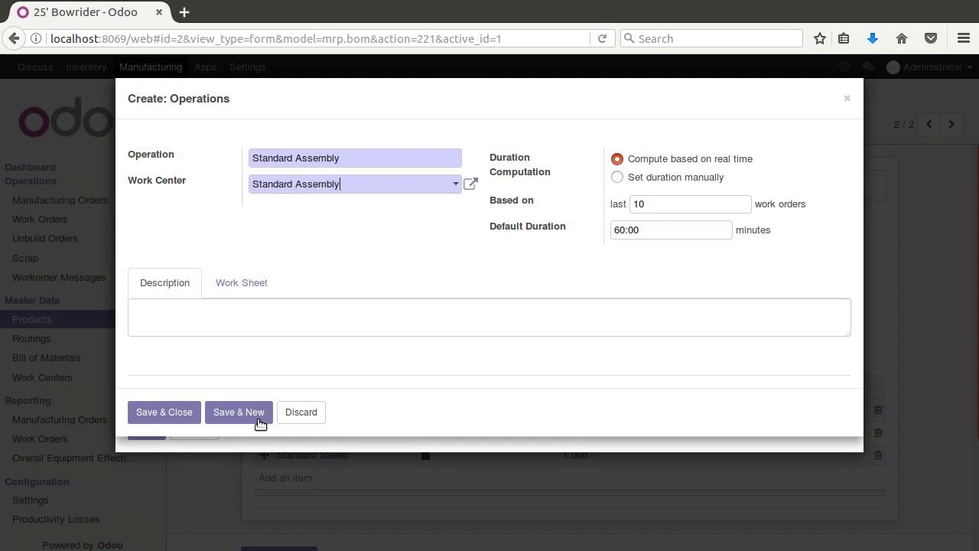
{"action": "left_click", "coordinate": [621, 234]}
{"action": "type", "text": "120"}
{"action": "left_click", "coordinate": [185, 415]}
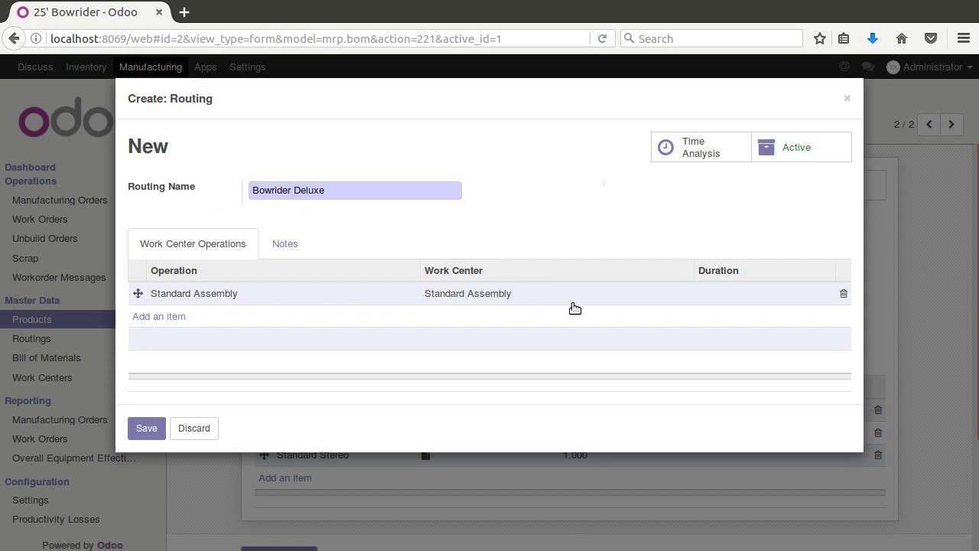
- Add a Deluxe Stereo operation to the routing, assigned to a newly created work center named Stereo Workcenter
{"action": "left_click", "coordinate": [178, 317]}
{"action": "type", "text": "Dexlu"}
{"action": "type", "text": "luxe Ster"}
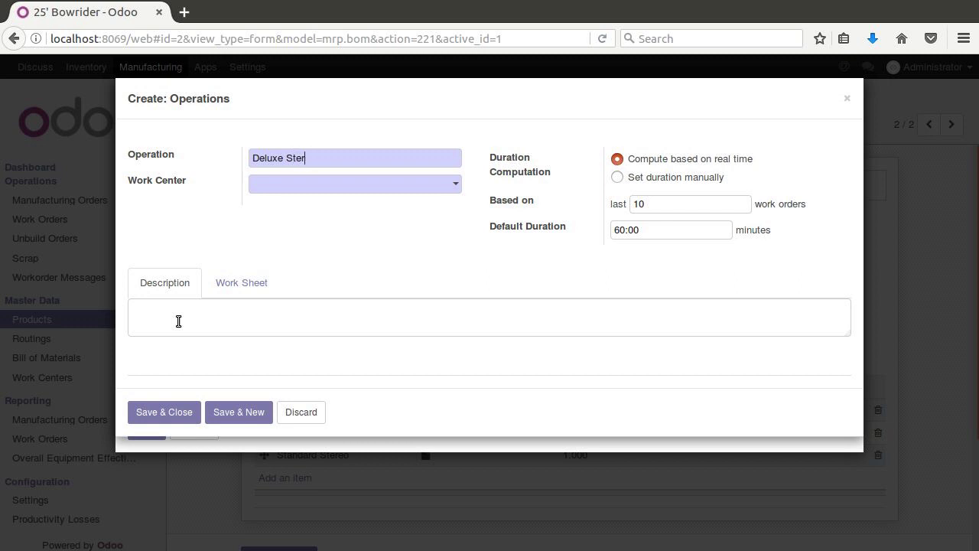
{"action": "type", "text": "oeo"}
{"action": "left_click", "coordinate": [456, 190]}
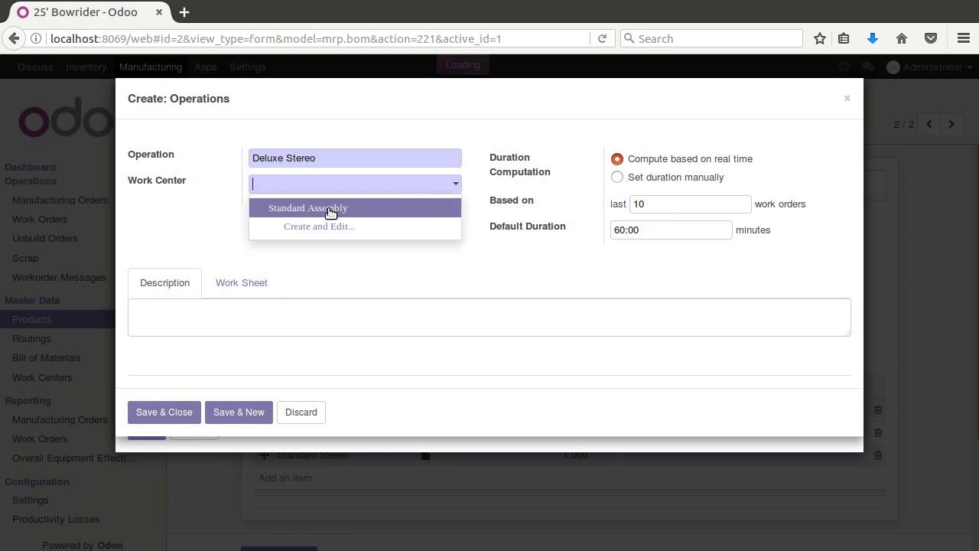
{"action": "left_click", "coordinate": [309, 191]}
{"action": "left_click", "coordinate": [309, 193]}
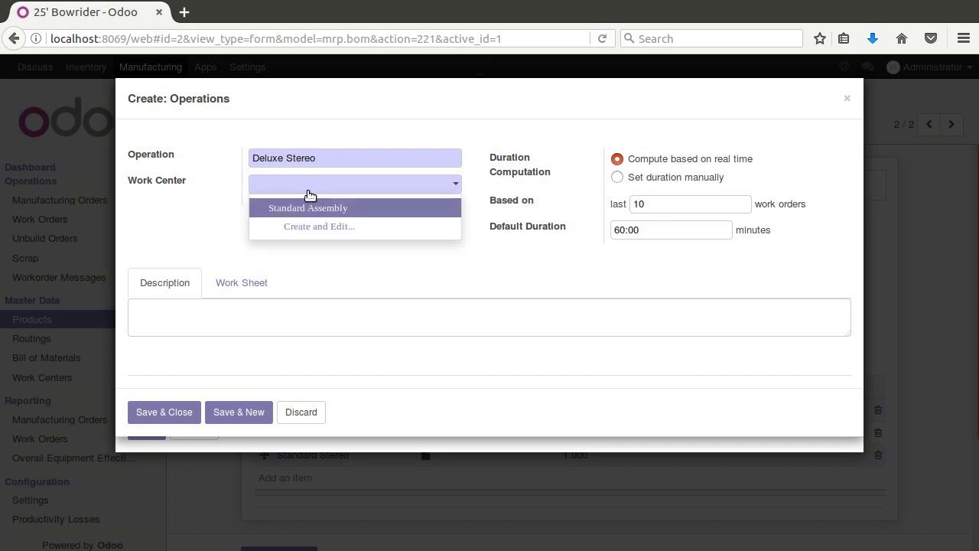
{"action": "type", "text": "Stereo "}
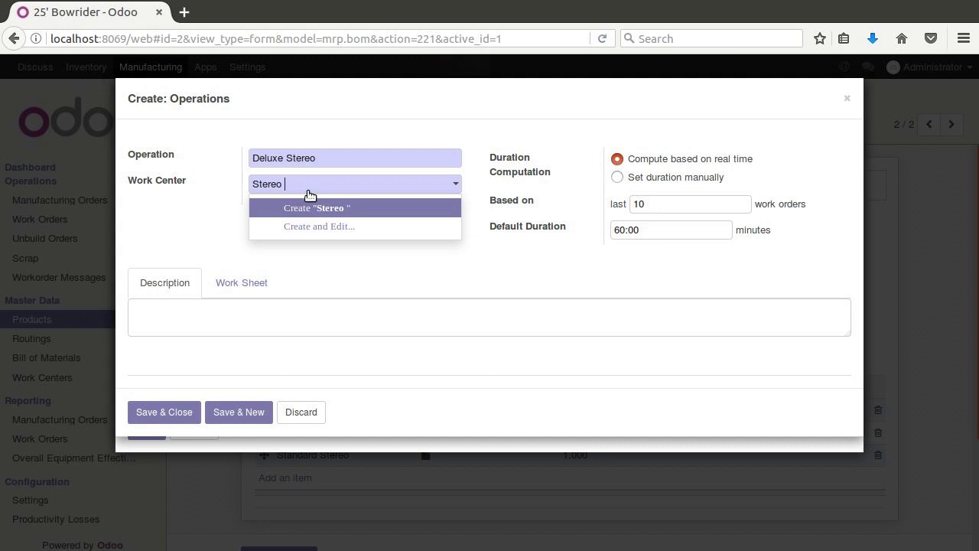
{"action": "type", "text": "Workcenter"}
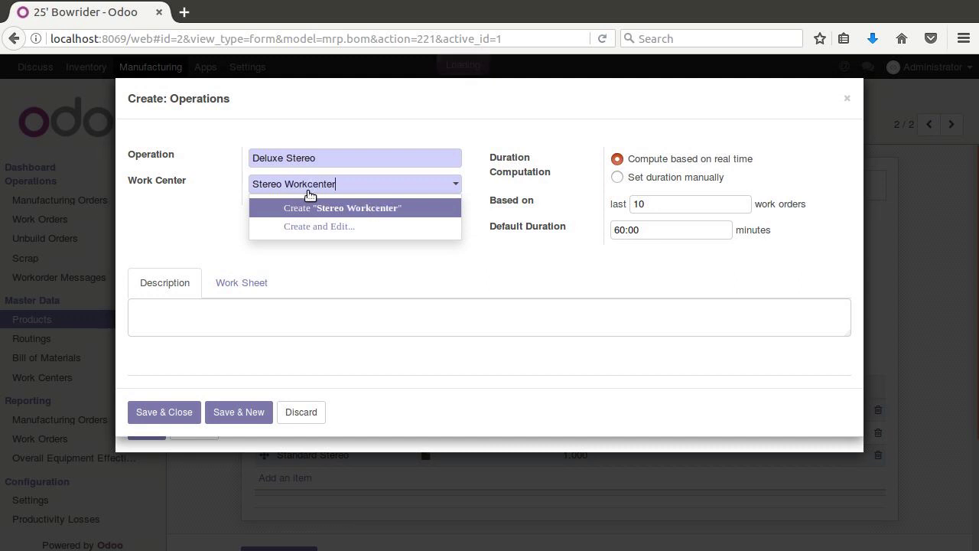
{"action": "left_click", "coordinate": [353, 209]}
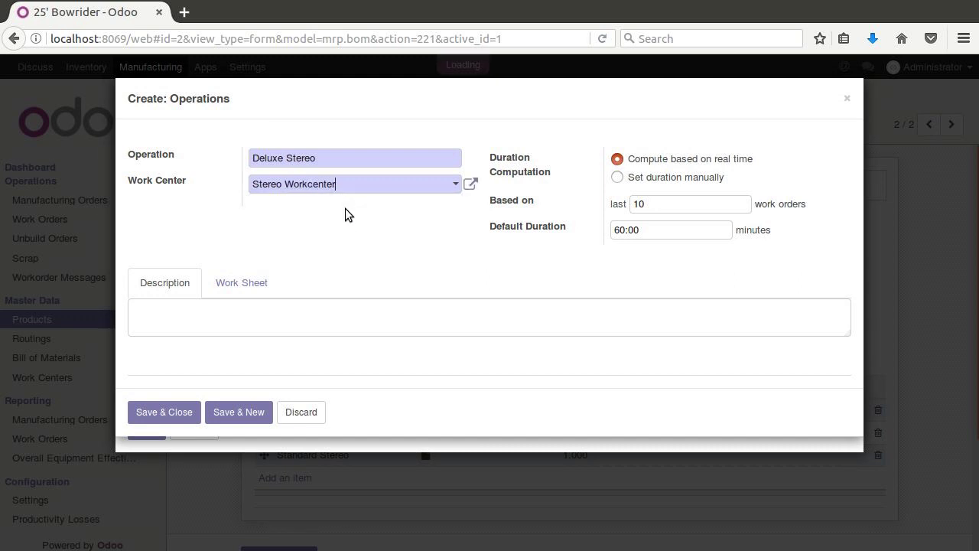
- Keep Stereo Workcenter as the work center and save the Deluxe Stereo operation together with the Bowrider Deluxe routing
{"action": "left_click", "coordinate": [456, 184]}
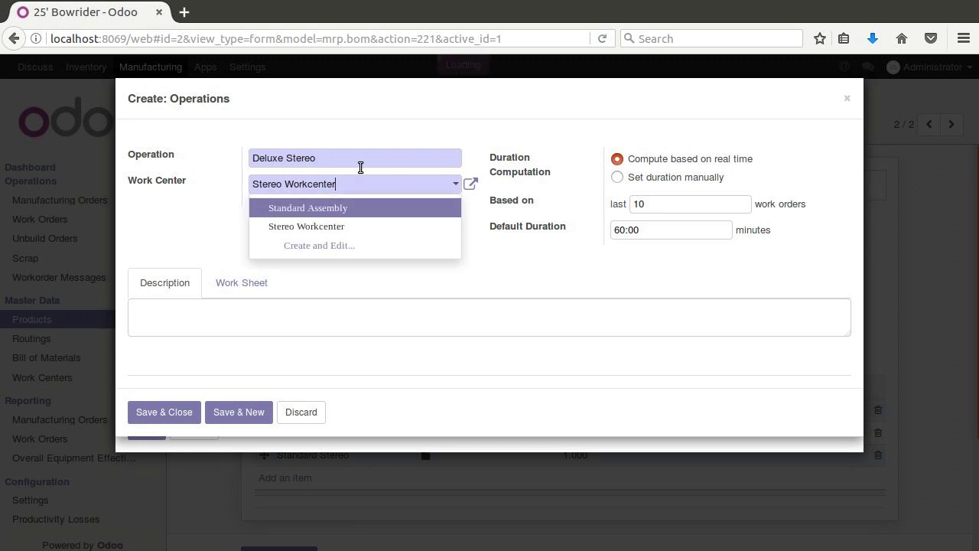
{"action": "left_click", "coordinate": [314, 228]}
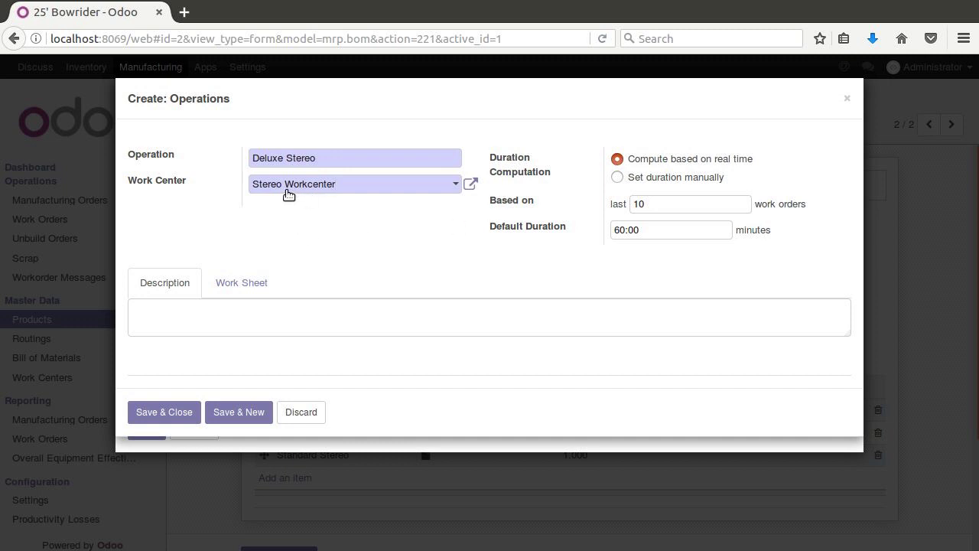
{"action": "left_click", "coordinate": [456, 185]}
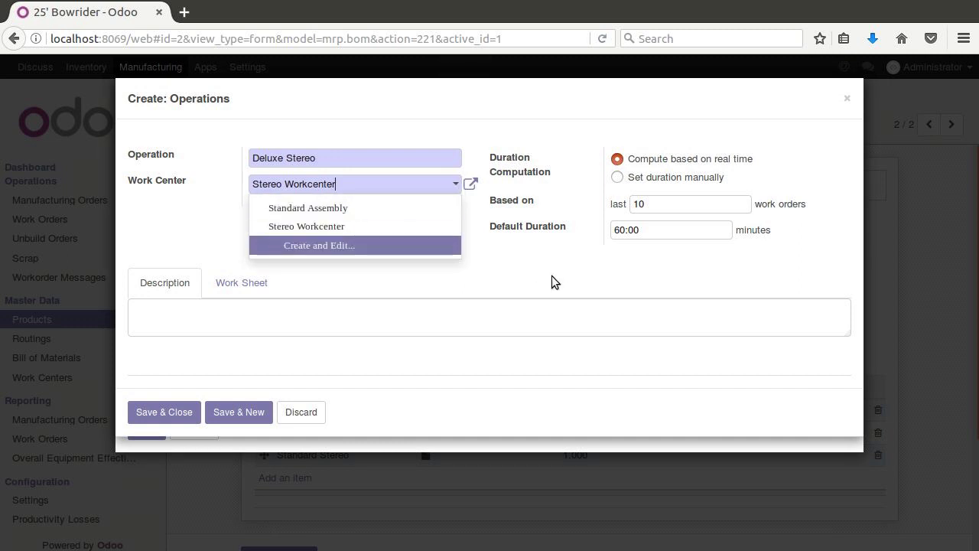
{"action": "left_click", "coordinate": [437, 241]}
{"action": "left_click_drag", "start_coordinate": [332, 158], "coordinate": [204, 150]}
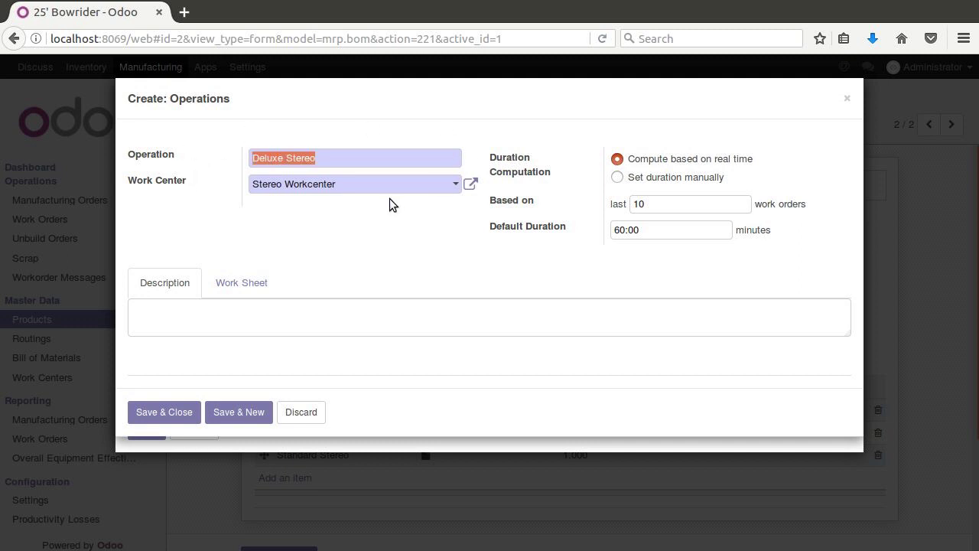
{"action": "left_click", "coordinate": [178, 413]}
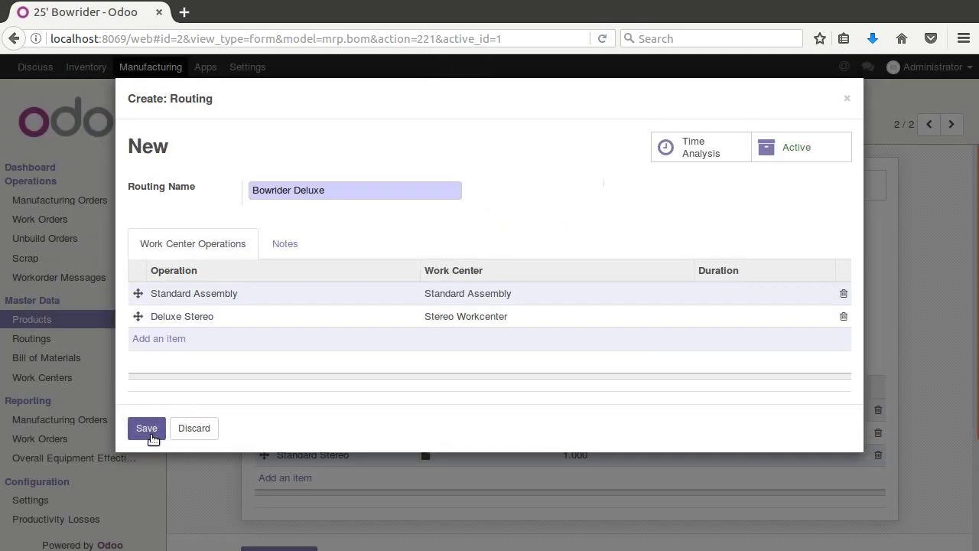
{"action": "left_click", "coordinate": [146, 429]}
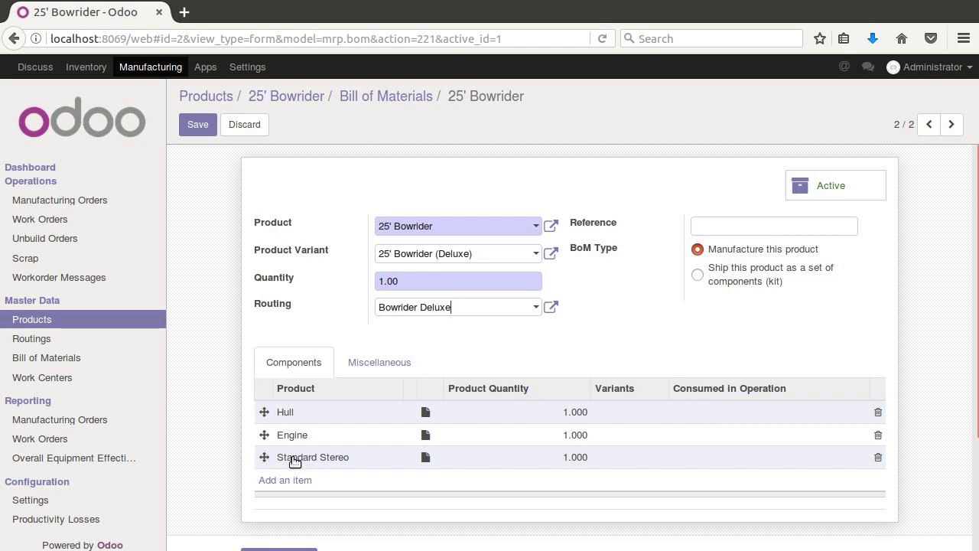
- Remove the Standard Stereo component from the Deluxe variant's bill of materials and try to save Deluxe Stereo in its place
{"action": "left_click", "coordinate": [877, 458]}
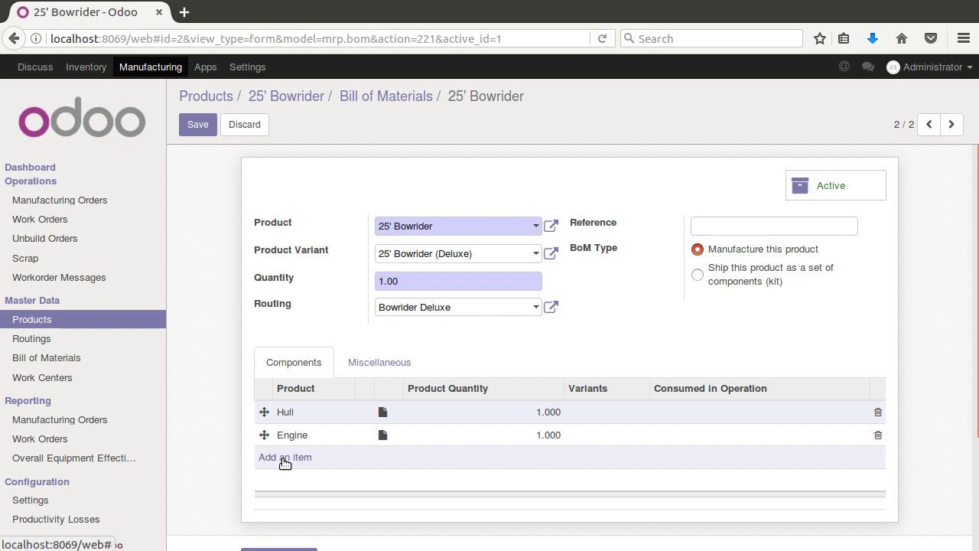
{"action": "left_click", "coordinate": [285, 457]}
{"action": "type", "text": "D"}
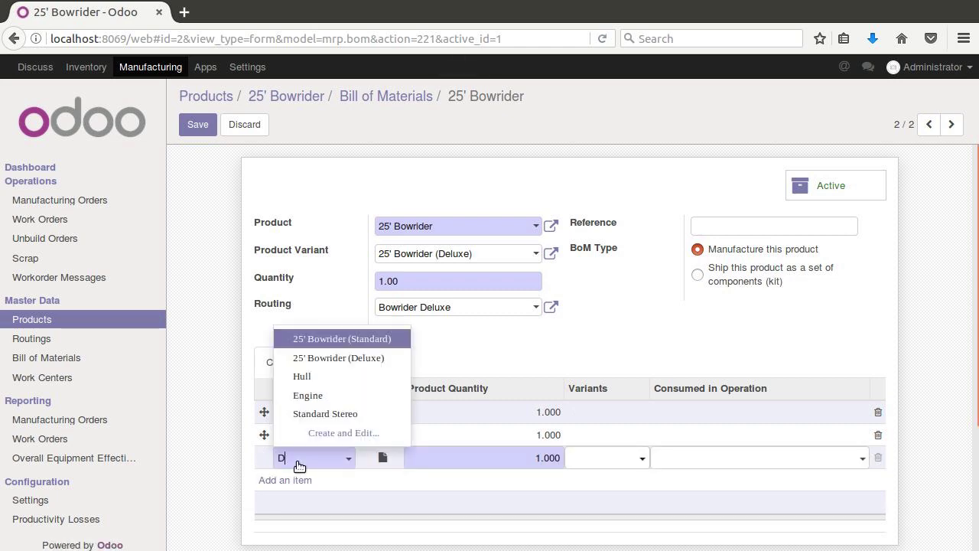
{"action": "type", "text": "eluxe"}
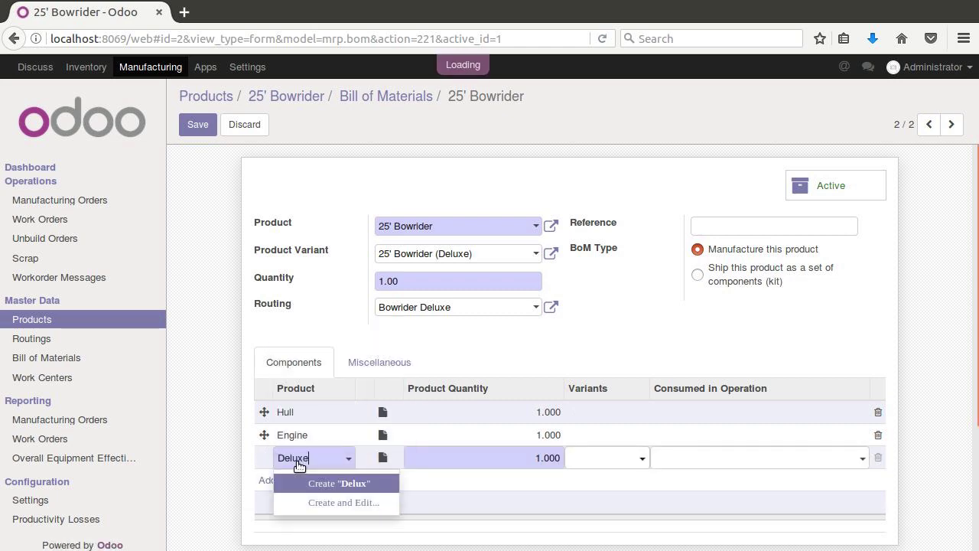
{"action": "type", "text": " Stereo"}
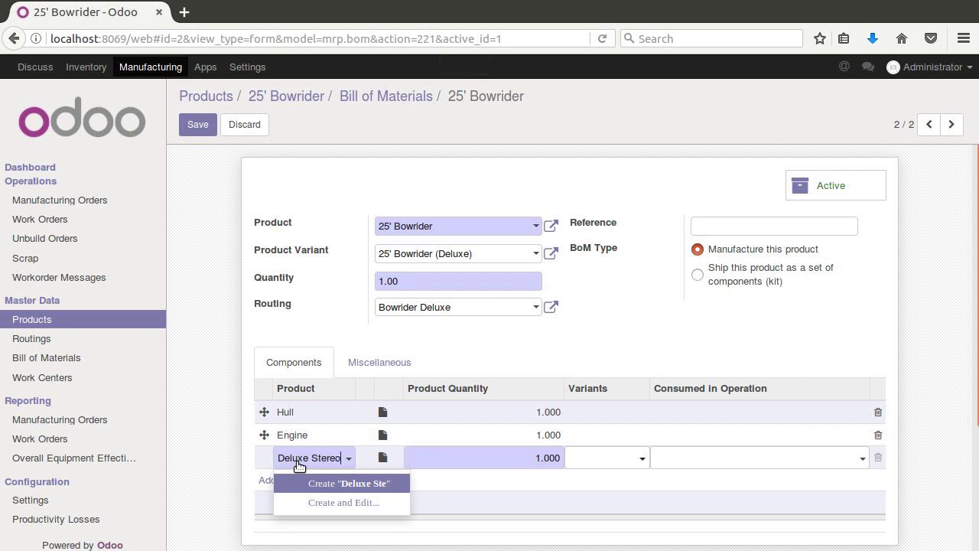
{"action": "left_click", "coordinate": [197, 130]}
{"action": "key", "text": "Escape"}
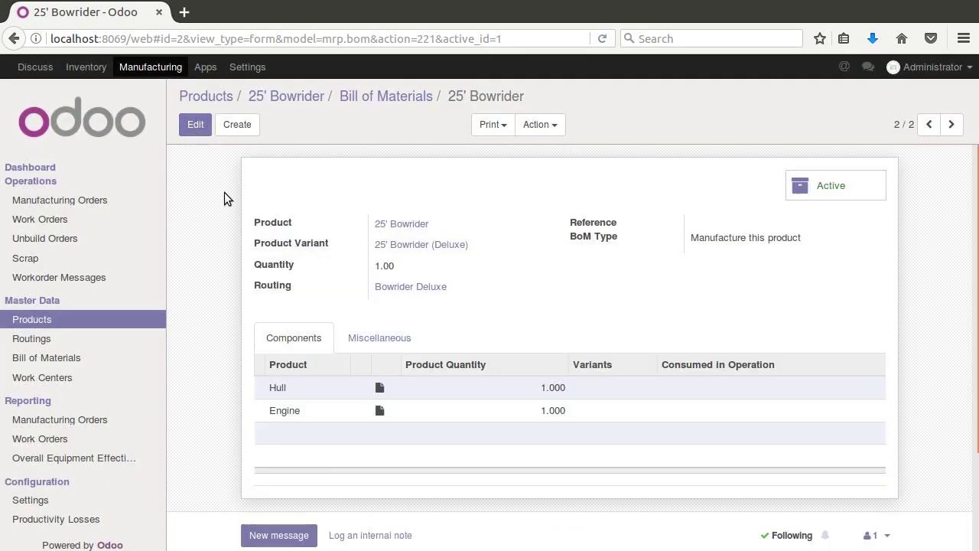
- Create a Deluxe Stereo product as a component of the Deluxe variant's bill of materials and save the bill
{"action": "left_click", "coordinate": [197, 127]}
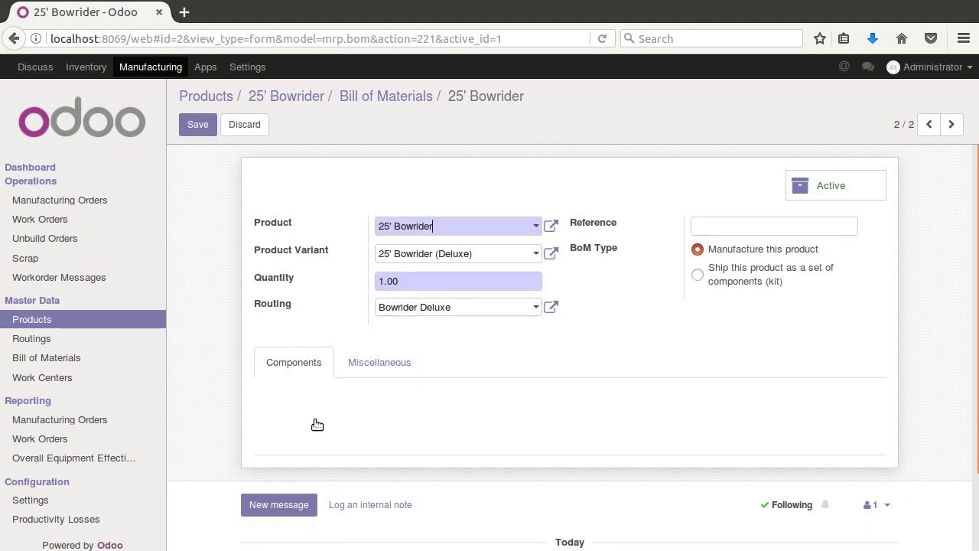
{"action": "left_click", "coordinate": [304, 459]}
{"action": "type", "text": "de"}
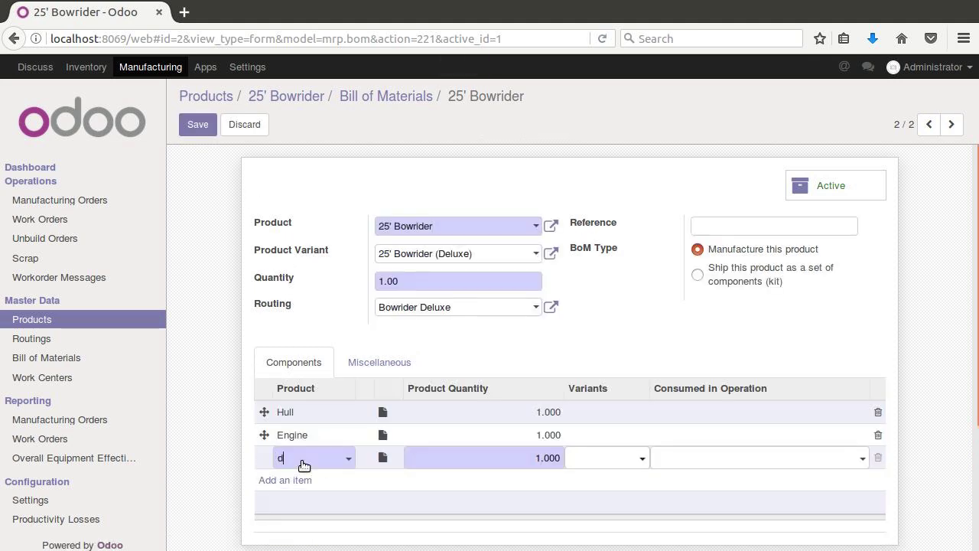
{"action": "key", "text": "BackSpace"}
{"action": "key", "text": "BackSpace"}
{"action": "type", "text": "Delexu"}
{"action": "key", "text": "BackSpace"}
{"action": "key", "text": "BackSpace"}
{"action": "key", "text": "BackSpace"}
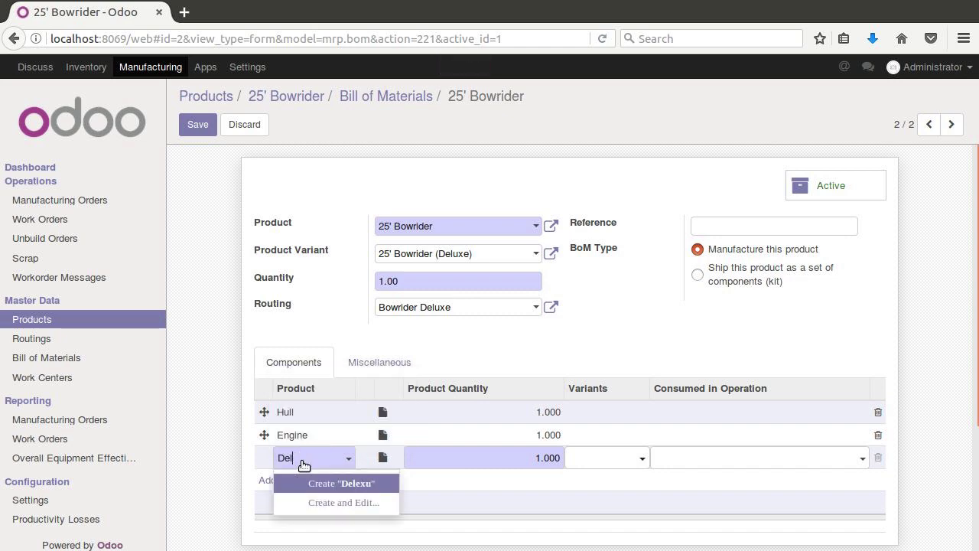
{"action": "type", "text": "uxe Stereo"}
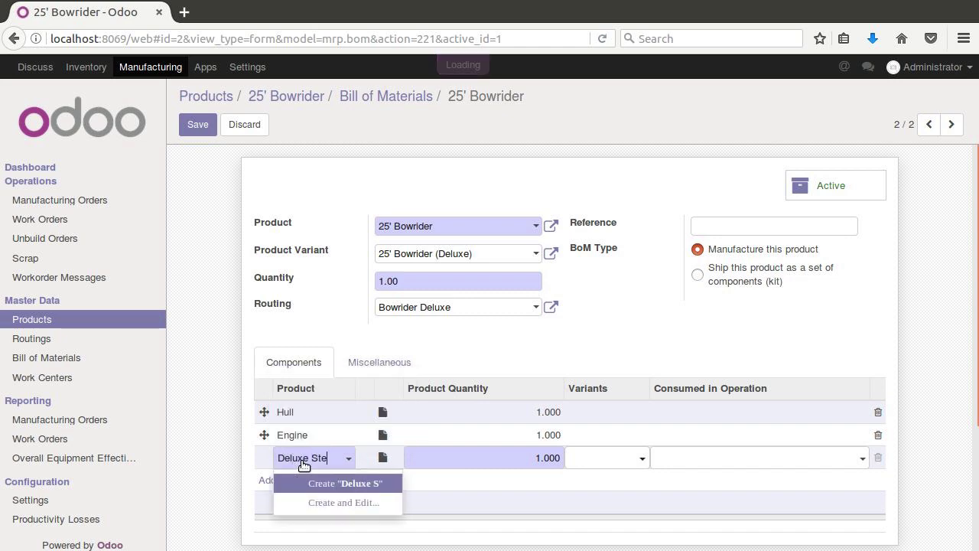
{"action": "left_click", "coordinate": [346, 483]}
{"action": "left_click", "coordinate": [456, 459]}
{"action": "key", "text": "Tab"}
{"action": "key", "text": "Return"}
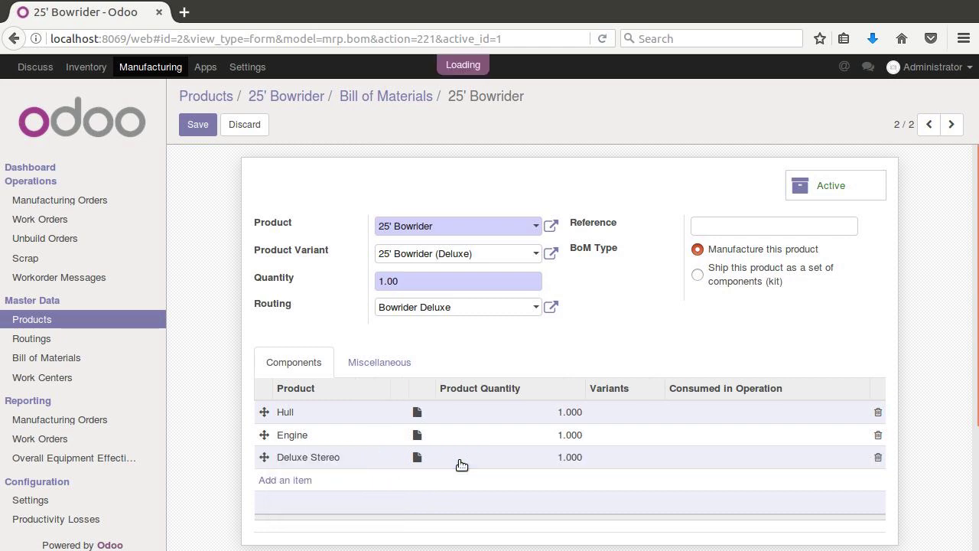
{"action": "left_click", "coordinate": [191, 128]}
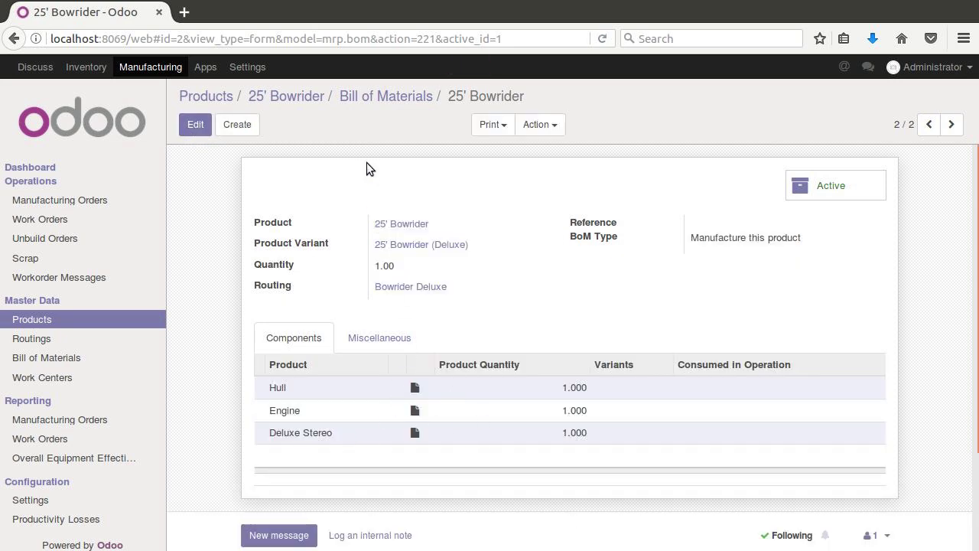
- Review the 25' Bowrider's list of bills of materials and compare the Deluxe and Standard variants' components
{"action": "left_click", "coordinate": [375, 96]}
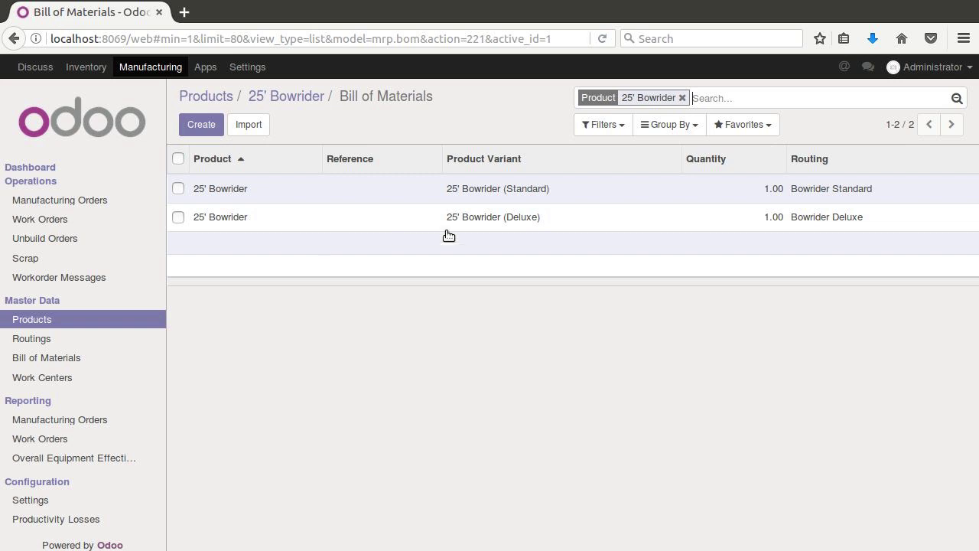
{"action": "mouse_move", "coordinate": [474, 198]}
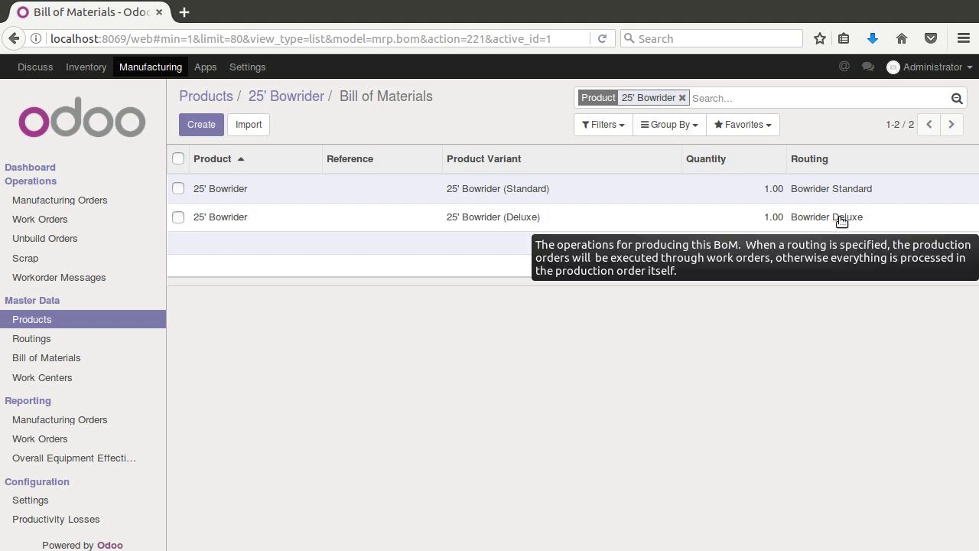
{"action": "mouse_move", "coordinate": [507, 224]}
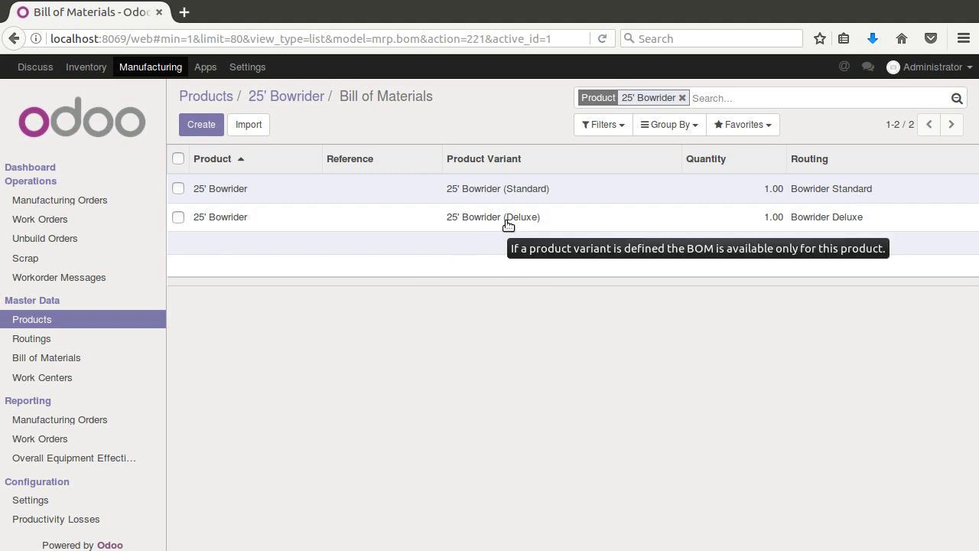
{"action": "left_click", "coordinate": [507, 222]}
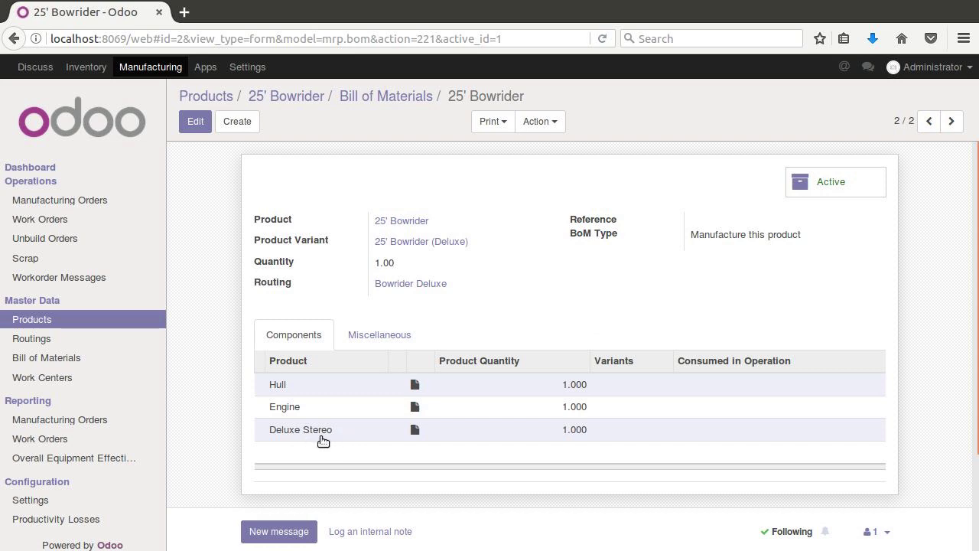
{"action": "left_click", "coordinate": [928, 121]}
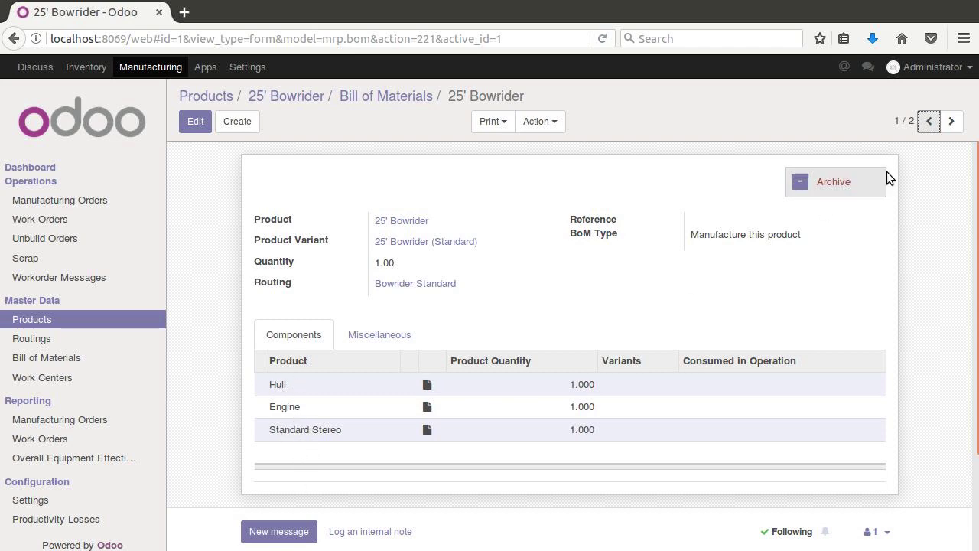
{"action": "left_click", "coordinate": [952, 121]}
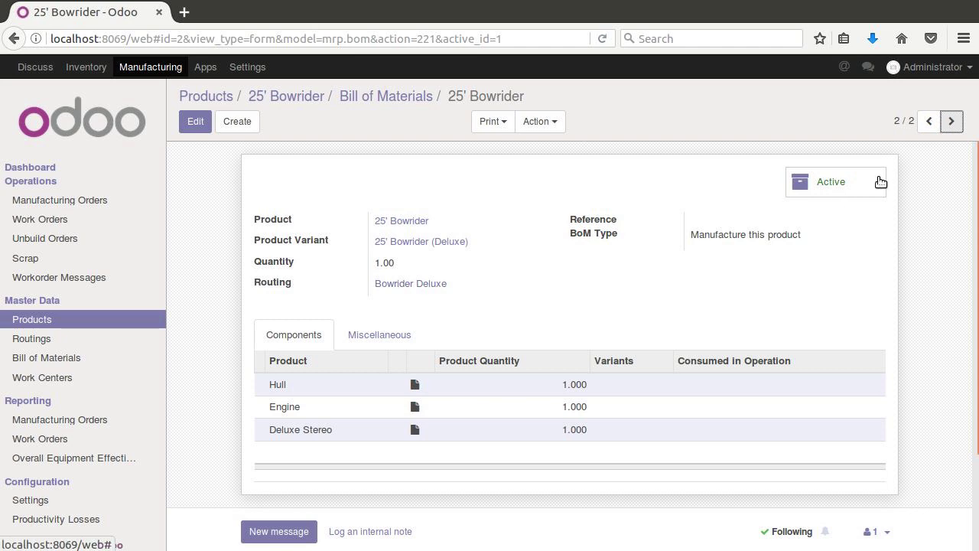
{"action": "left_click", "coordinate": [929, 121]}
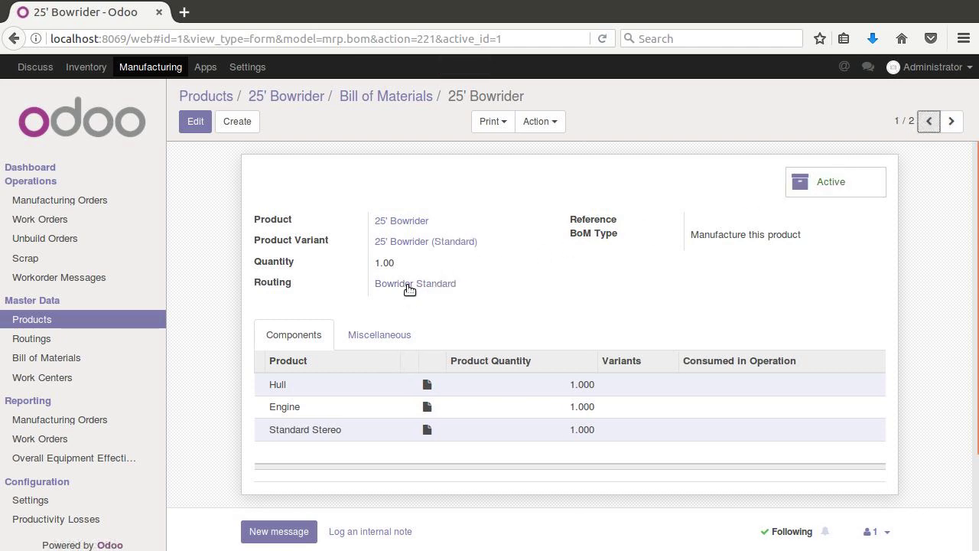
- Compare the operations, work centers and durations of the Bowrider Standard and Bowrider Deluxe routings
{"action": "left_click", "coordinate": [403, 284]}
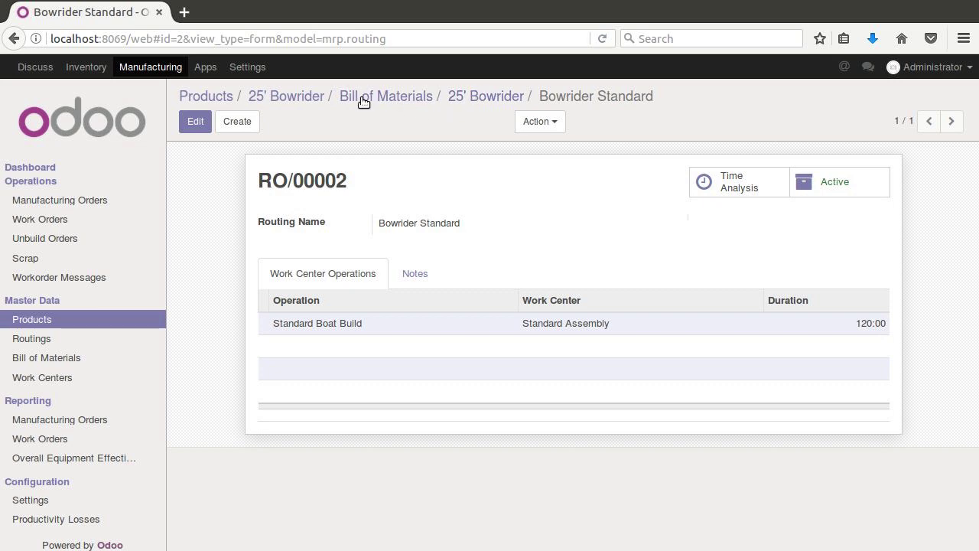
{"action": "left_click", "coordinate": [403, 103]}
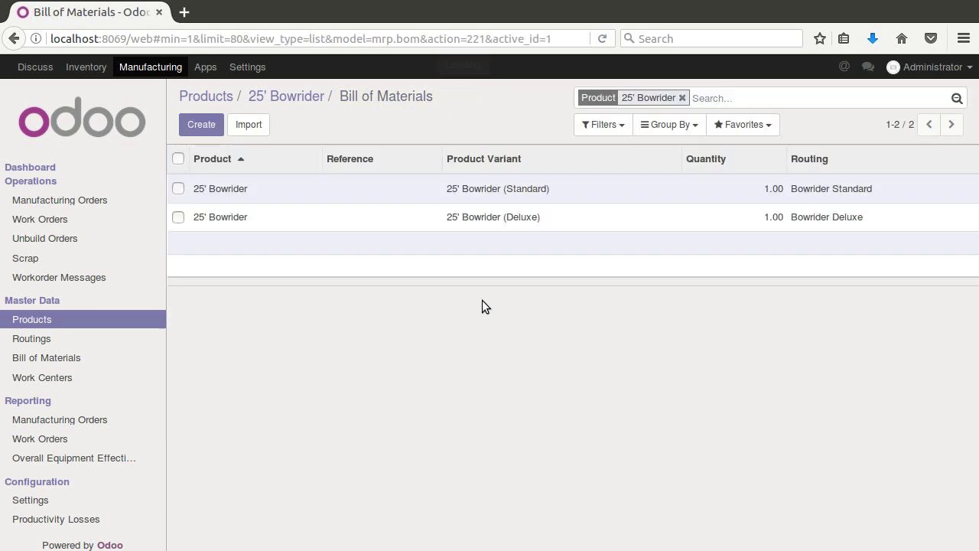
{"action": "left_click", "coordinate": [524, 218]}
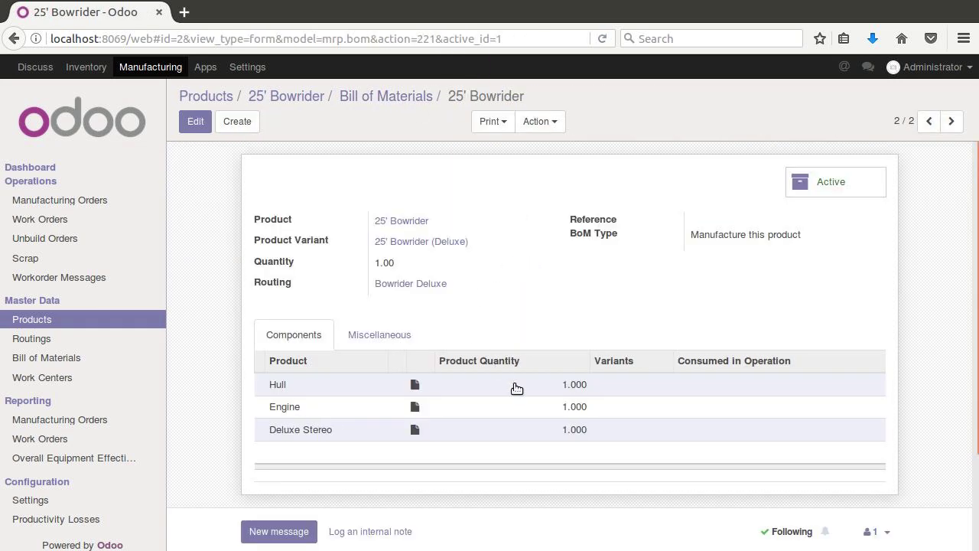
{"action": "left_click", "coordinate": [413, 284]}
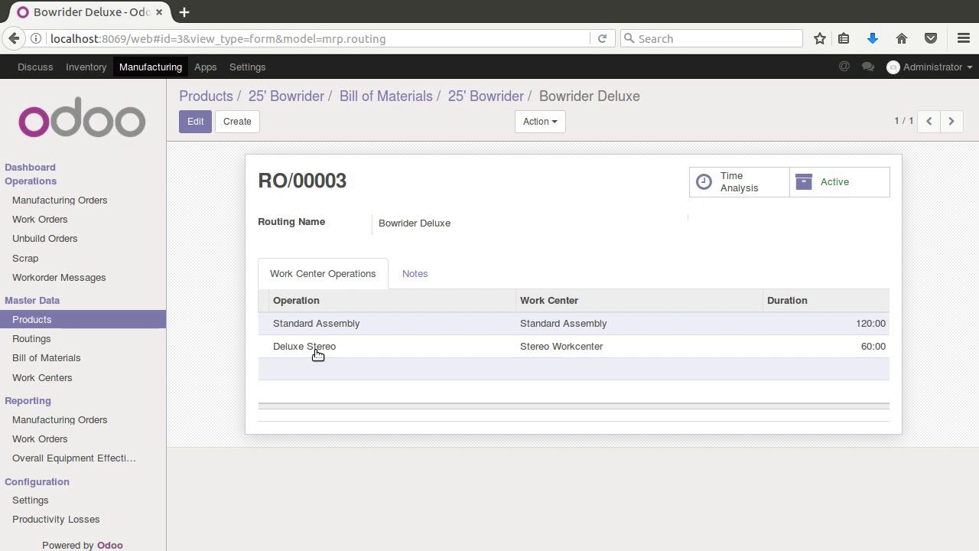
{"action": "left_click_drag", "start_coordinate": [466, 227], "coordinate": [409, 222]}
{"action": "left_click", "coordinate": [379, 230]}
{"action": "triple_click", "coordinate": [374, 225]}
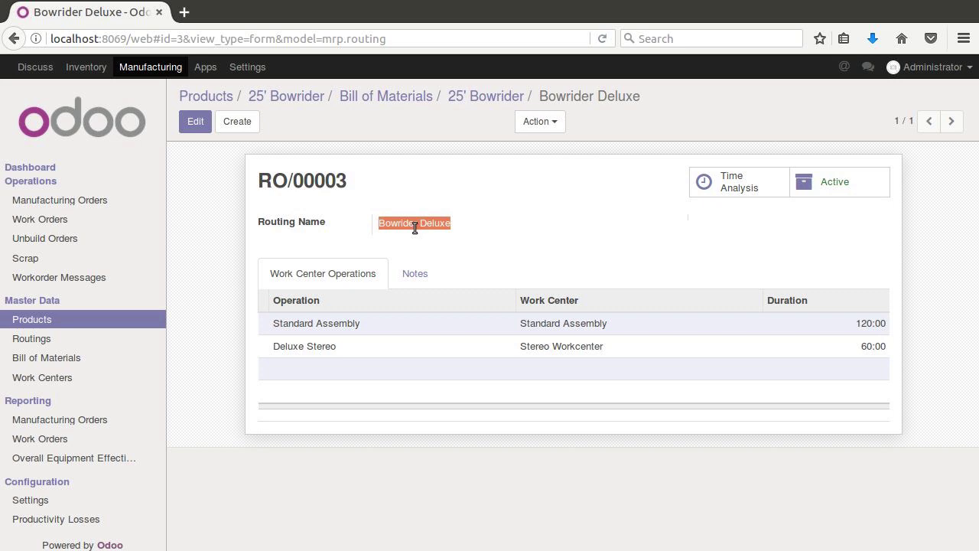
- Examine the Bowrider Deluxe routing's Standard Assembly and Deluxe Stereo operations with their work centers and durations
{"action": "left_click_drag", "start_coordinate": [270, 317], "coordinate": [570, 419]}
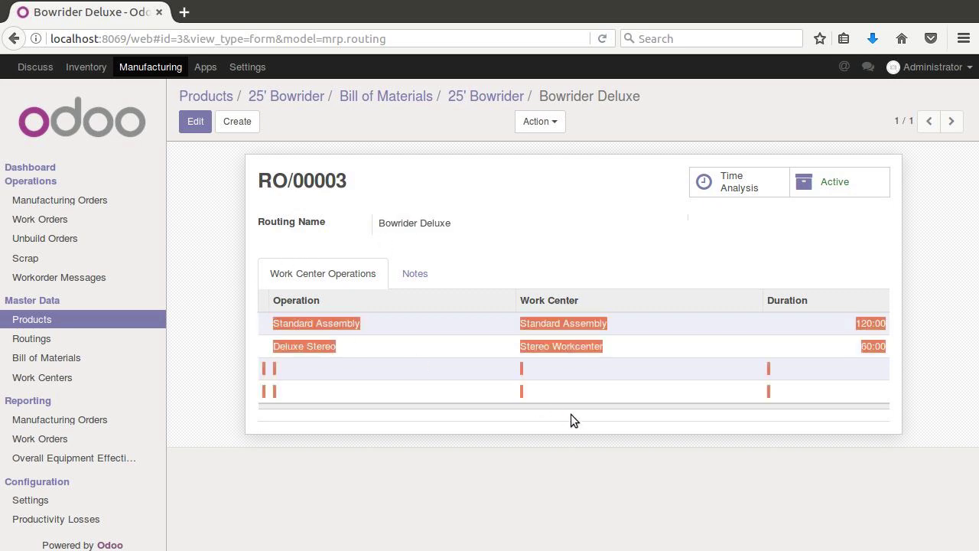
{"action": "left_click", "coordinate": [551, 252]}
{"action": "double_click", "coordinate": [294, 323]}
{"action": "left_click_drag", "start_coordinate": [404, 320], "coordinate": [887, 334]}
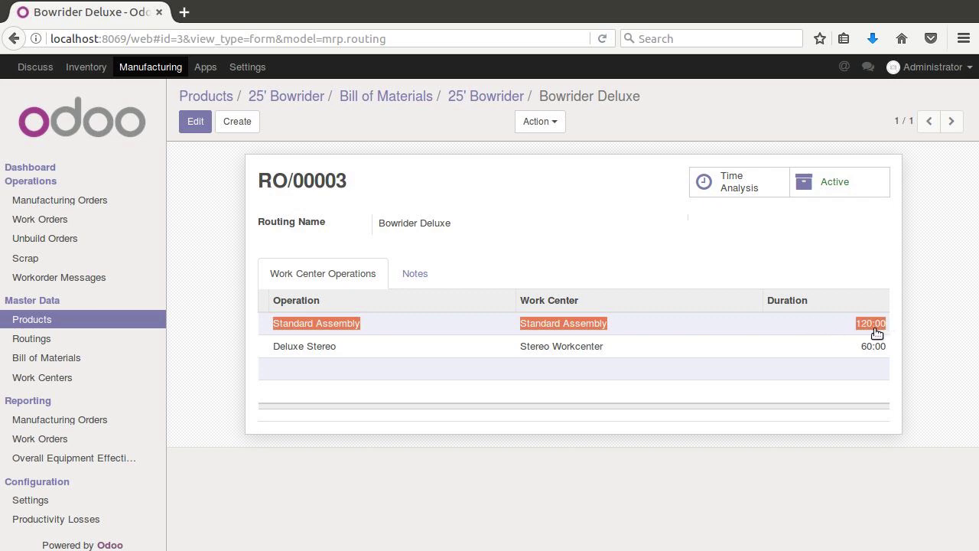
{"action": "left_click", "coordinate": [561, 276]}
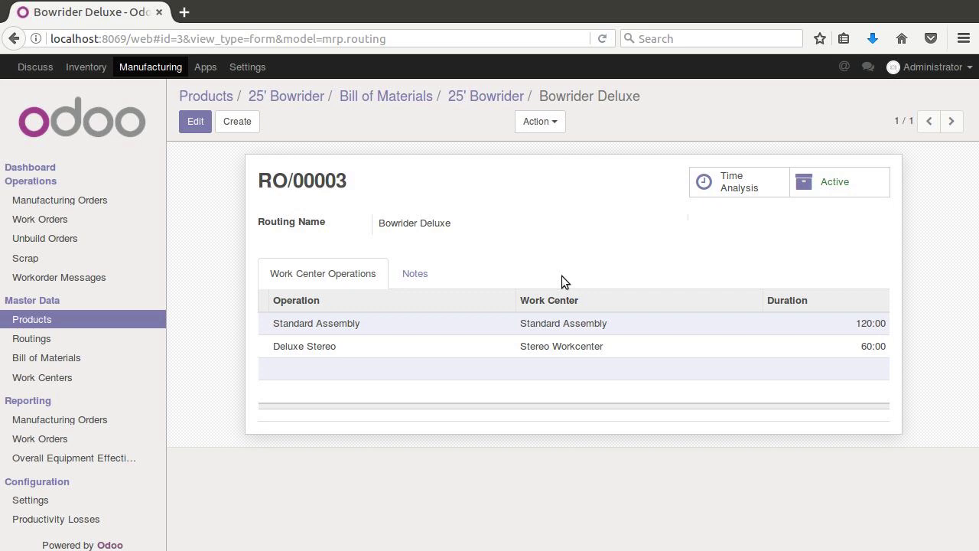
{"action": "triple_click", "coordinate": [411, 336]}
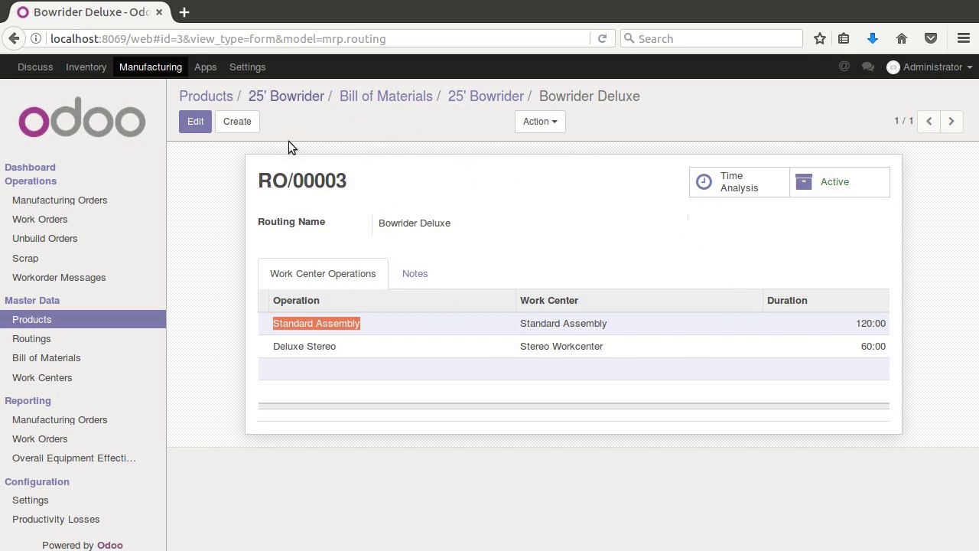
{"action": "left_click", "coordinate": [193, 186]}
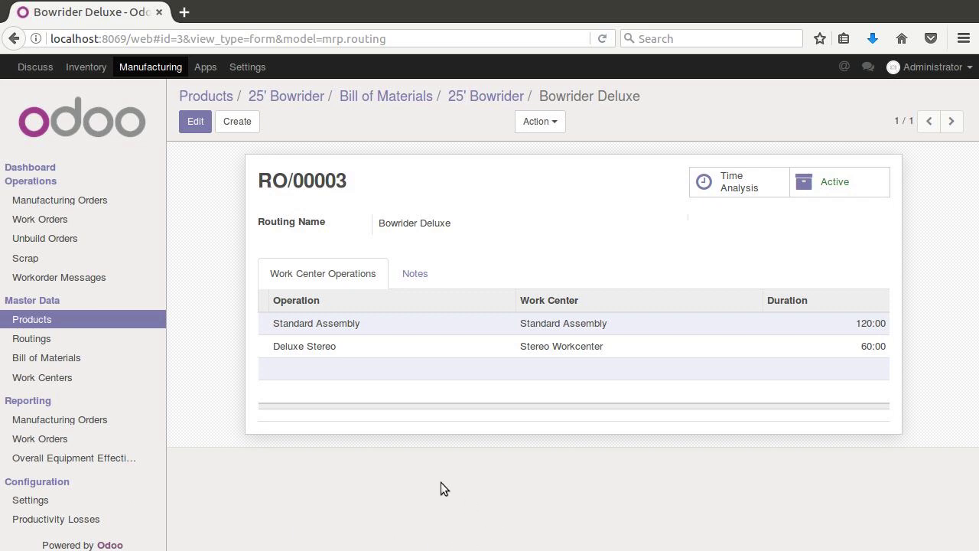
- Create and save a manufacturing order for the 25' Bowrider (Deluxe) using its 25' Bowrider bill of material
{"action": "left_click", "coordinate": [145, 69]}
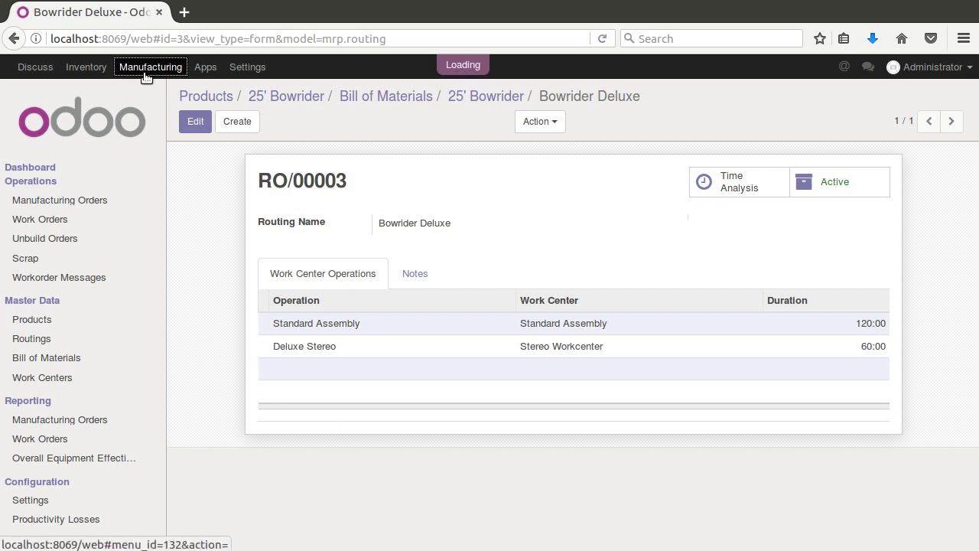
{"action": "left_click", "coordinate": [33, 207]}
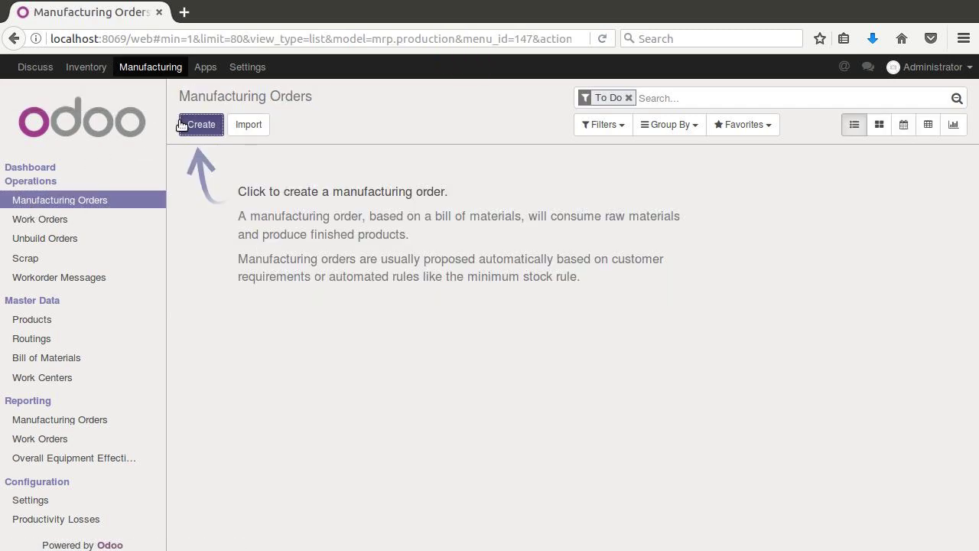
{"action": "left_click", "coordinate": [204, 126]}
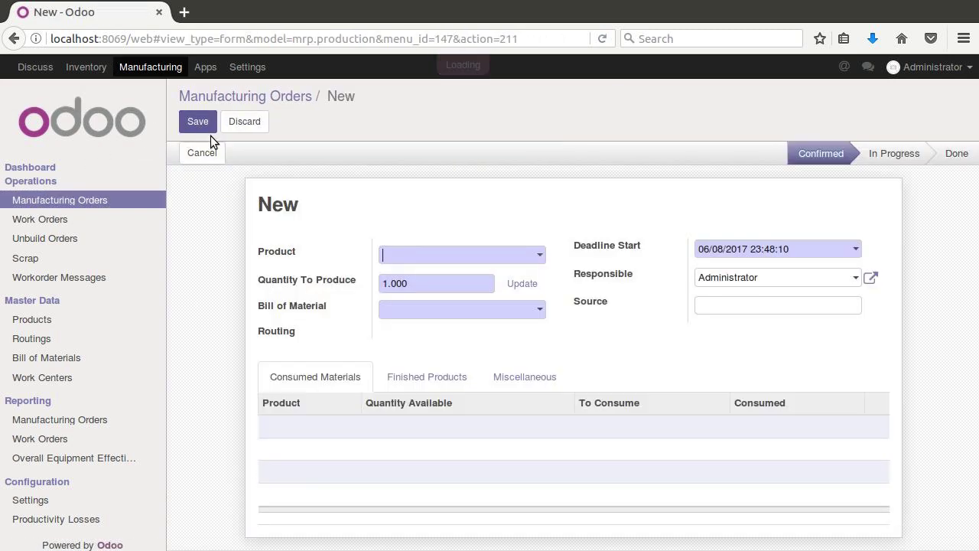
{"action": "left_click", "coordinate": [543, 255]}
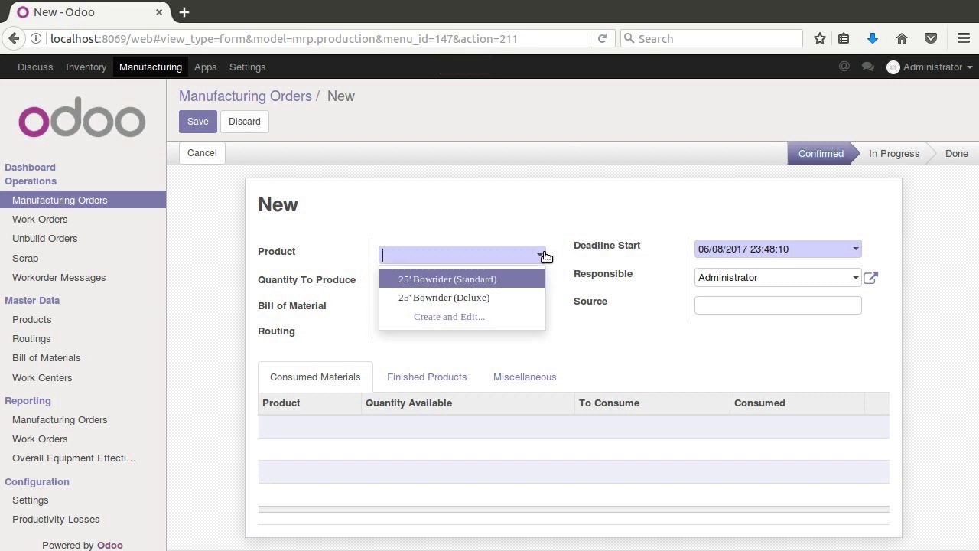
{"action": "left_click", "coordinate": [474, 300]}
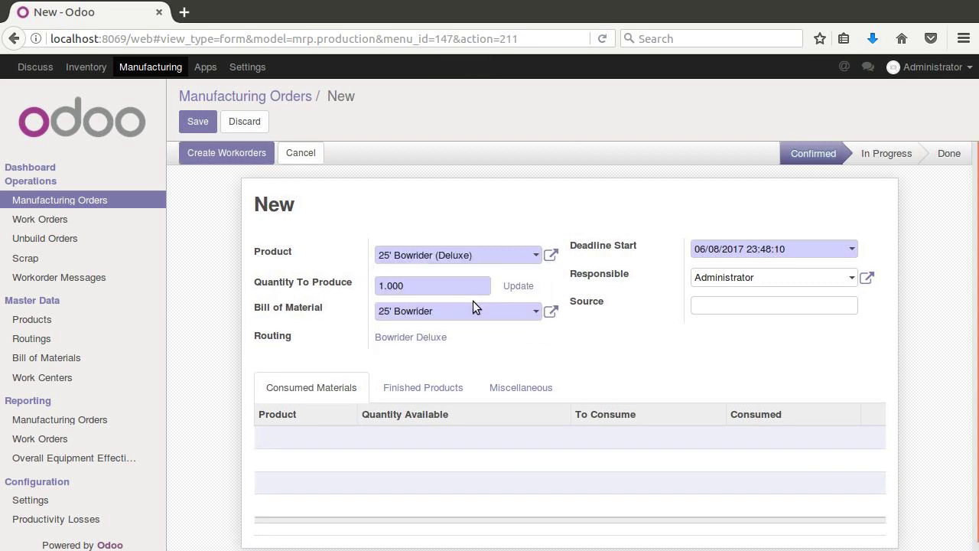
{"action": "left_click", "coordinate": [538, 315]}
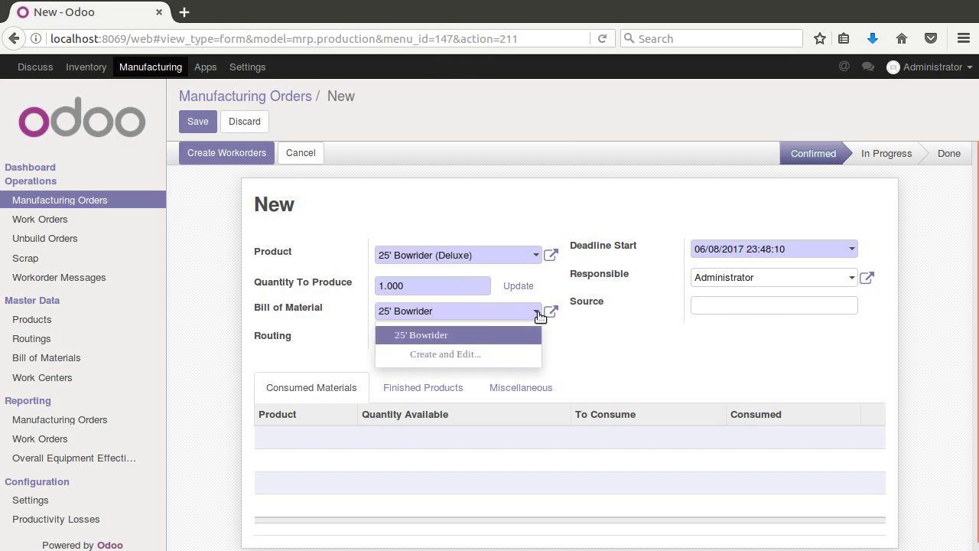
{"action": "left_click", "coordinate": [539, 315]}
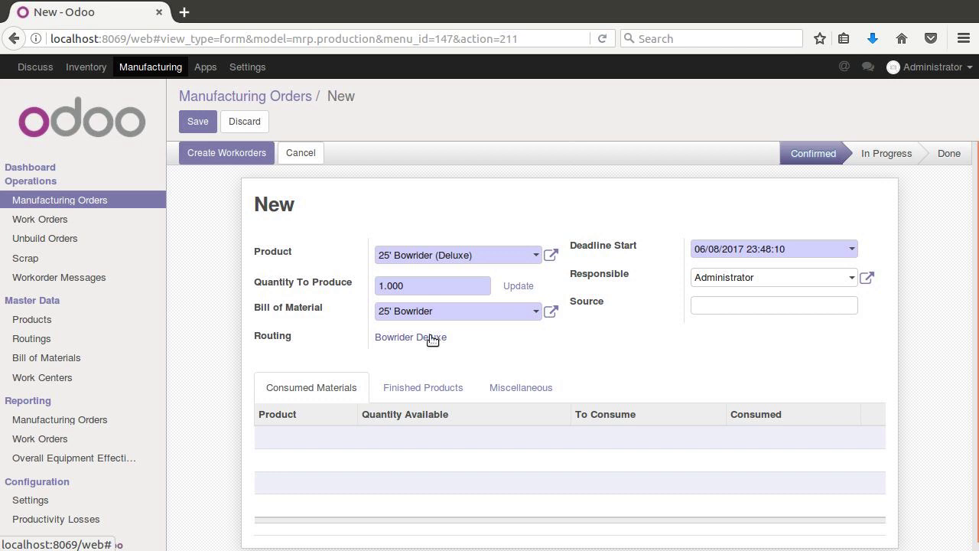
{"action": "left_click", "coordinate": [198, 123]}
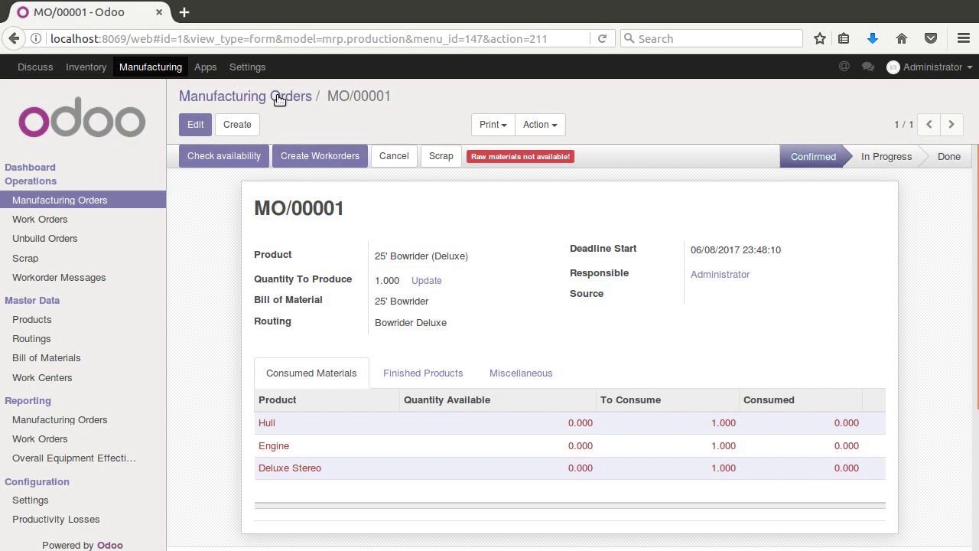
- Create and save a manufacturing order for the 25' Bowrider (Standard) and compare its routing and consumed materials with the Deluxe order's
{"action": "left_click", "coordinate": [237, 124]}
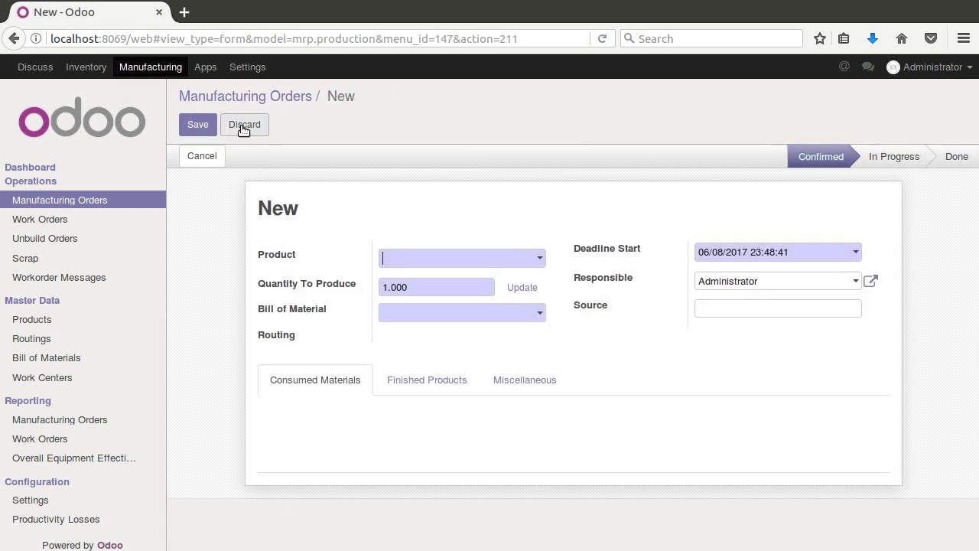
{"action": "left_click", "coordinate": [536, 260]}
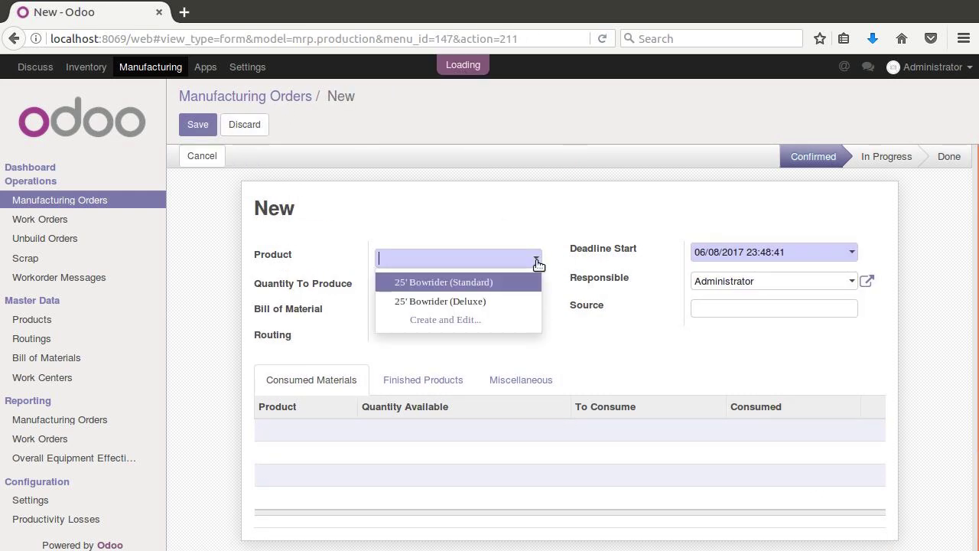
{"action": "left_click", "coordinate": [490, 285]}
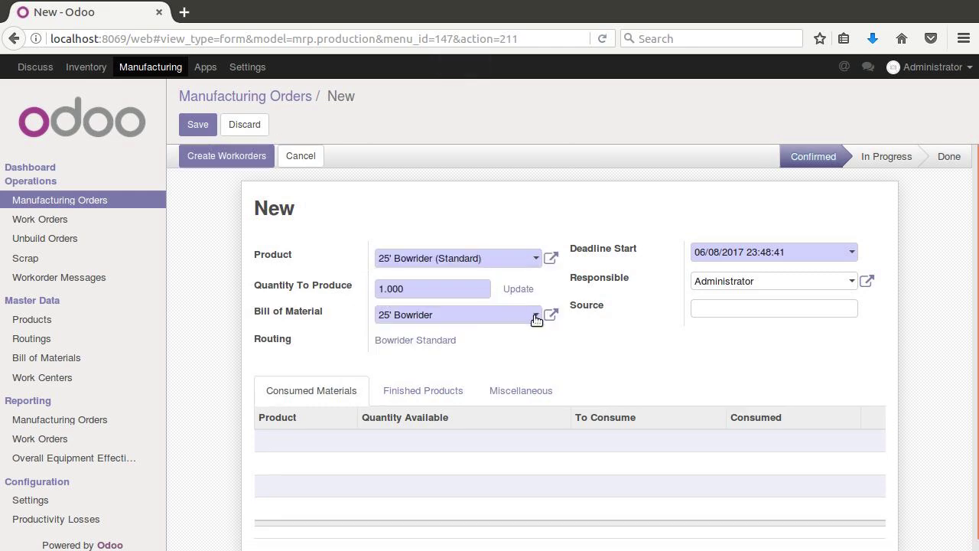
{"action": "left_click", "coordinate": [208, 125]}
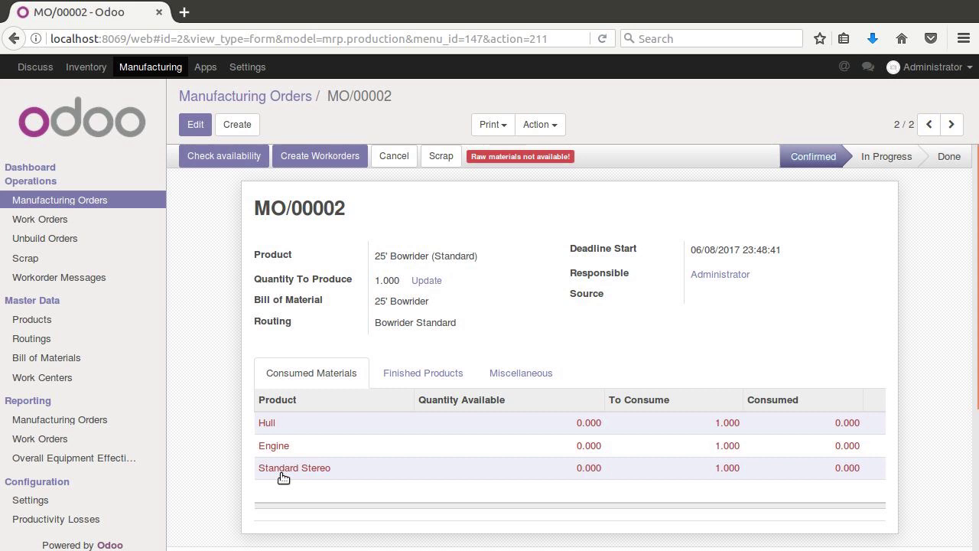
{"action": "left_click", "coordinate": [930, 124]}
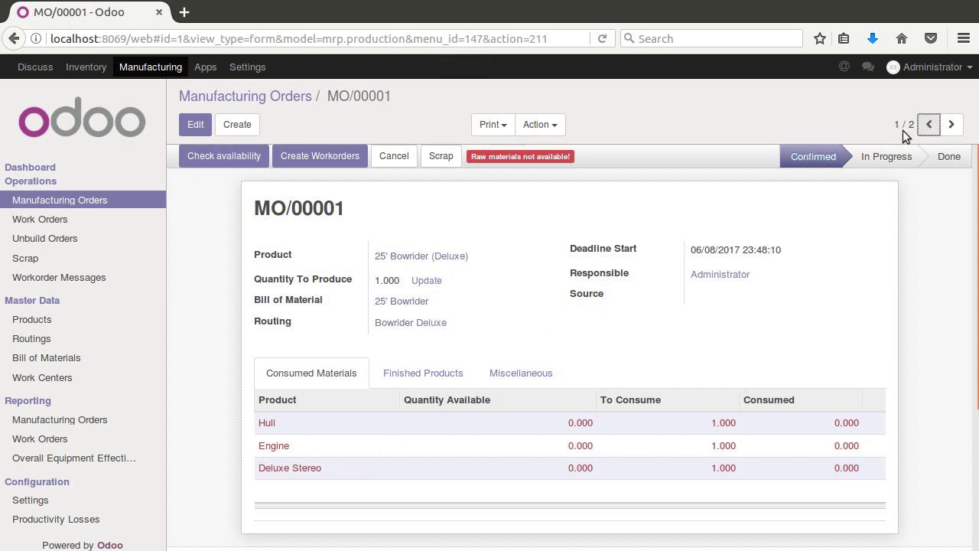
{"action": "left_click", "coordinate": [951, 125]}
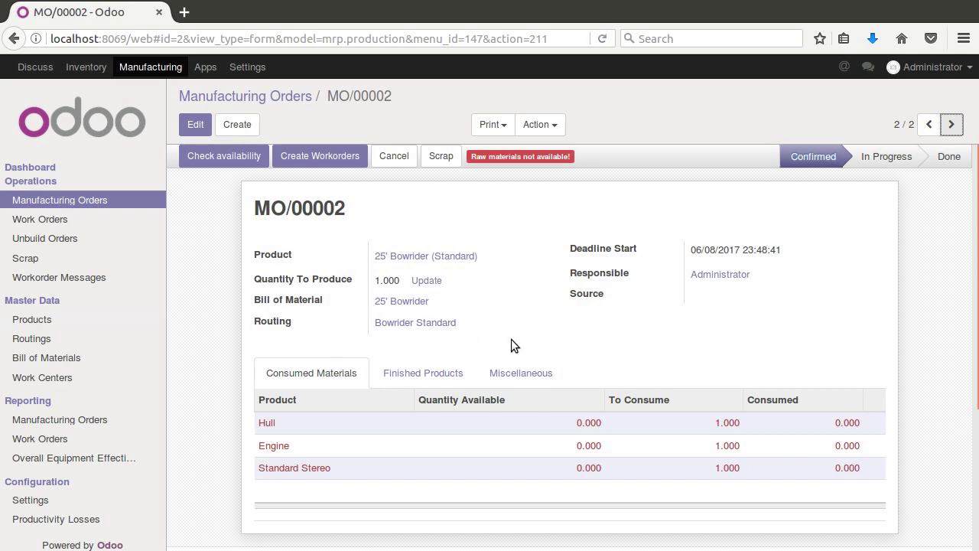
- Plan both the Standard and Deluxe 25' Bowrider manufacturing orders together from the order list
{"action": "left_click", "coordinate": [299, 98]}
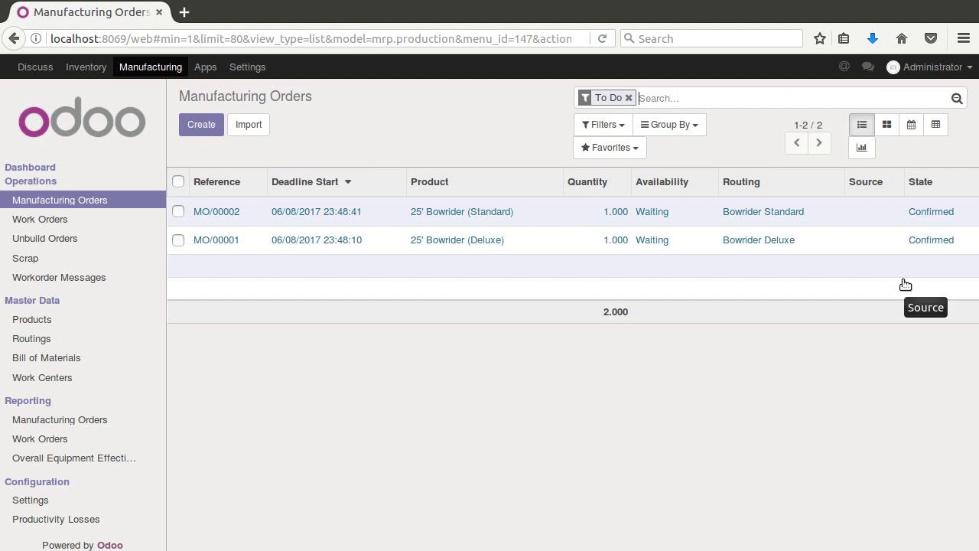
{"action": "left_click", "coordinate": [178, 212]}
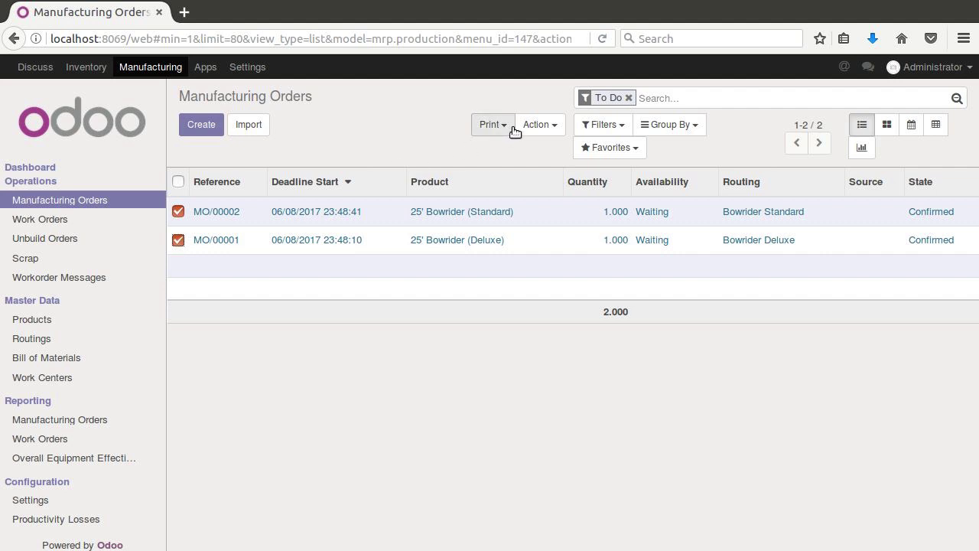
{"action": "left_click", "coordinate": [552, 127]}
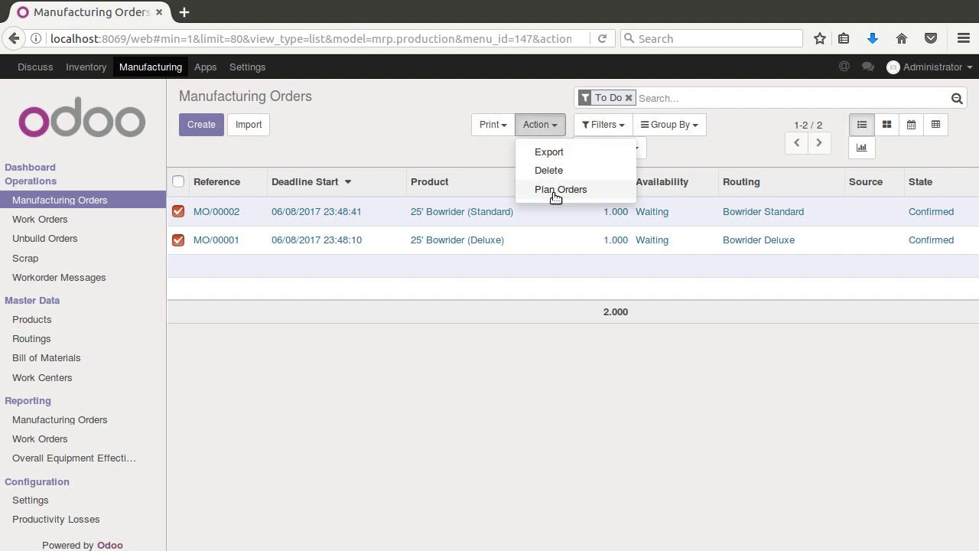
{"action": "left_click", "coordinate": [555, 191]}
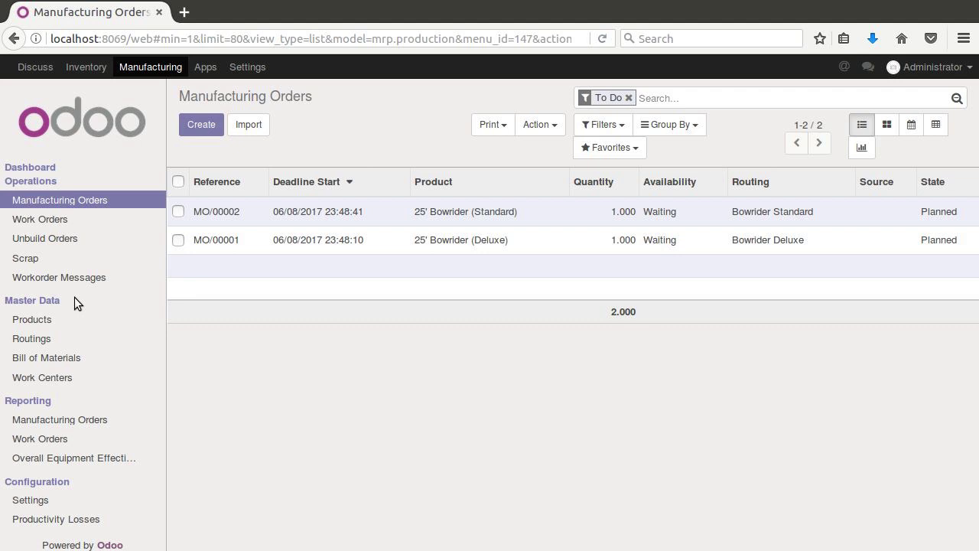
- Show the work orders as a list, and start and finish the Standard Assembly work order for the 25' Bowrider (Deluxe)
{"action": "left_click", "coordinate": [46, 220]}
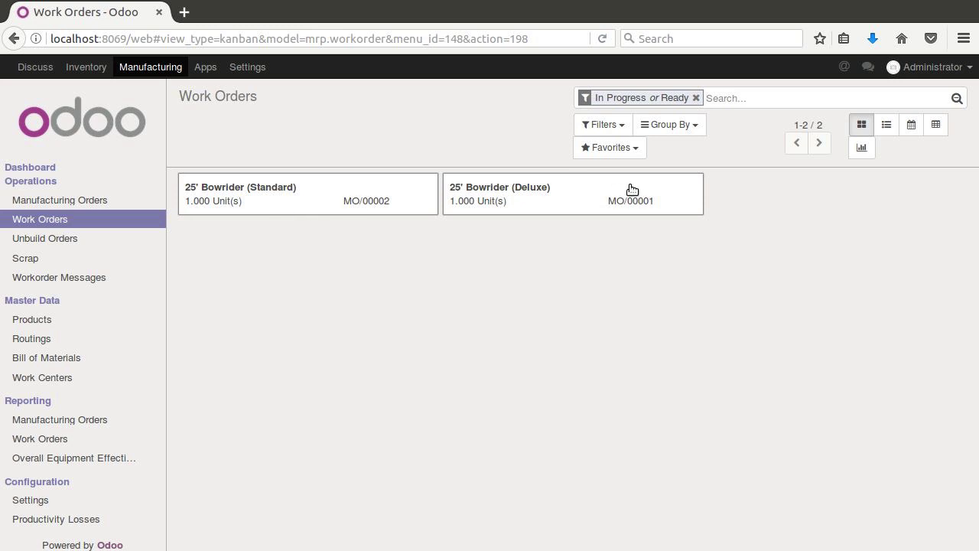
{"action": "left_click", "coordinate": [556, 197]}
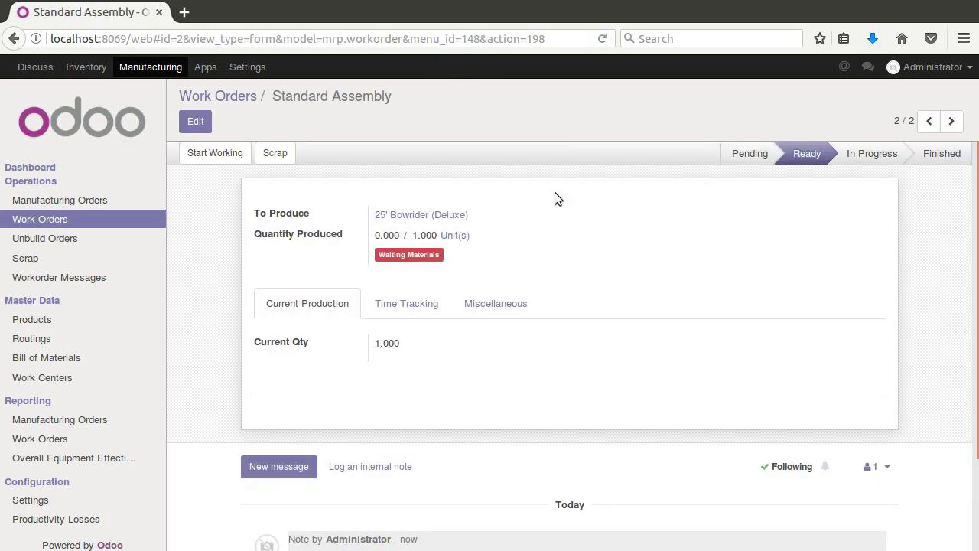
{"action": "left_click", "coordinate": [210, 97]}
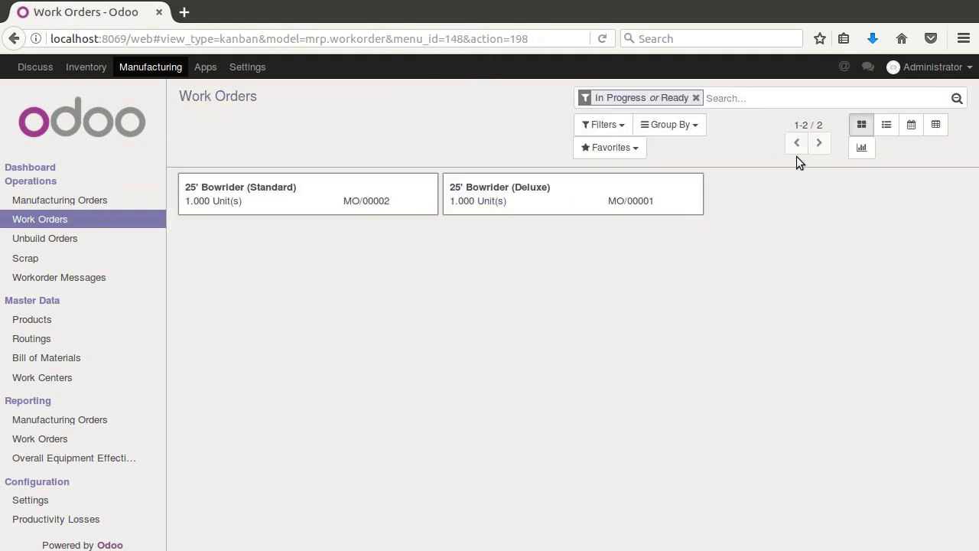
{"action": "left_click", "coordinate": [886, 133]}
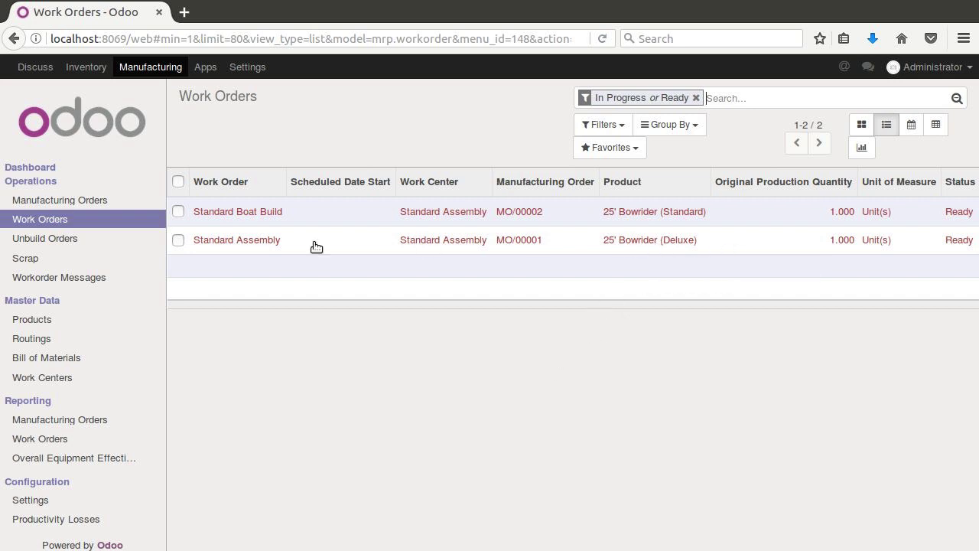
{"action": "left_click", "coordinate": [205, 241]}
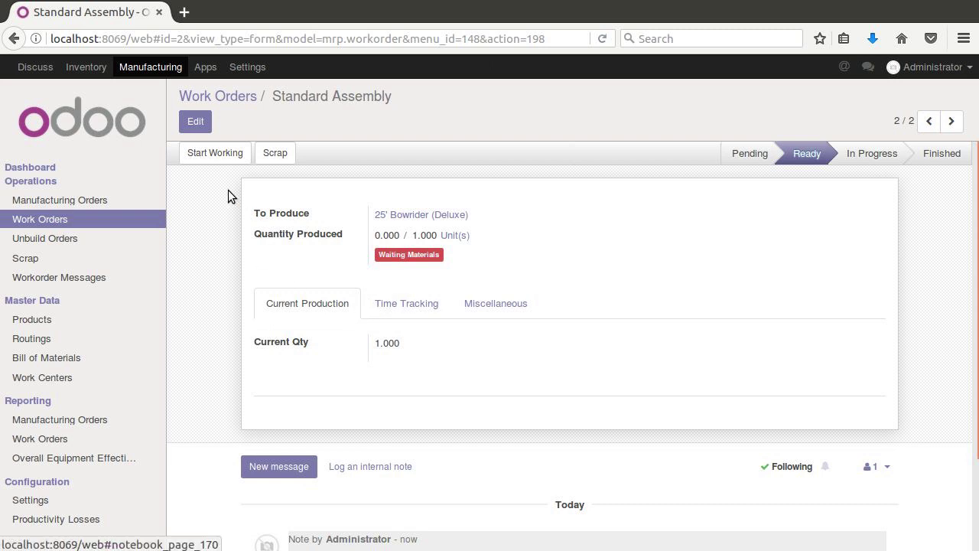
{"action": "left_click", "coordinate": [221, 156]}
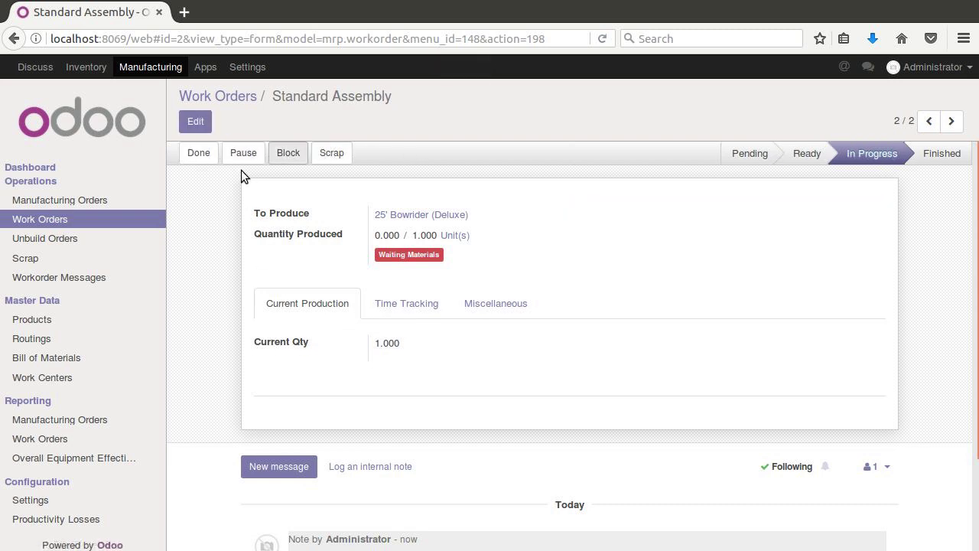
{"action": "left_click", "coordinate": [201, 156]}
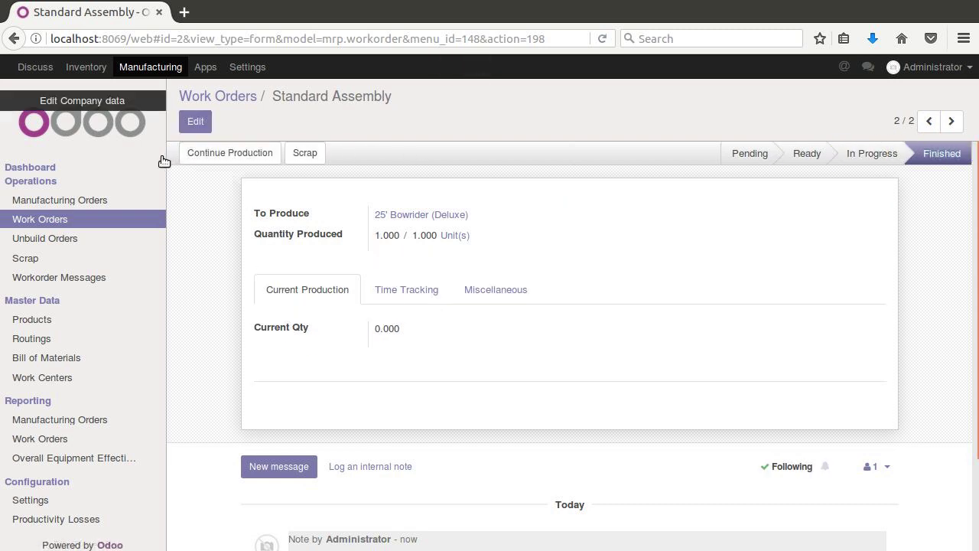
- Review the open work orders, the states of both manufacturing orders, and the Standard order's own work orders
{"action": "left_click", "coordinate": [213, 100]}
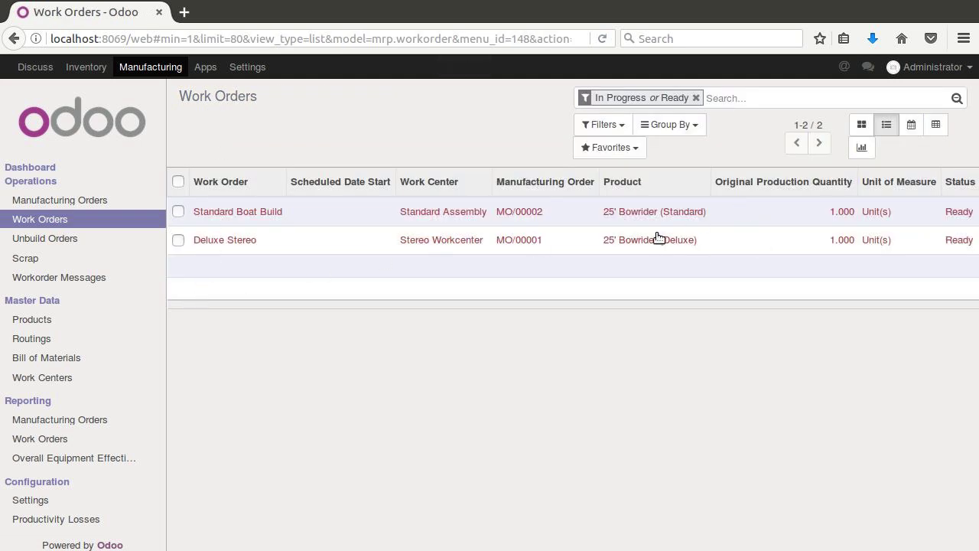
{"action": "left_click", "coordinate": [68, 201]}
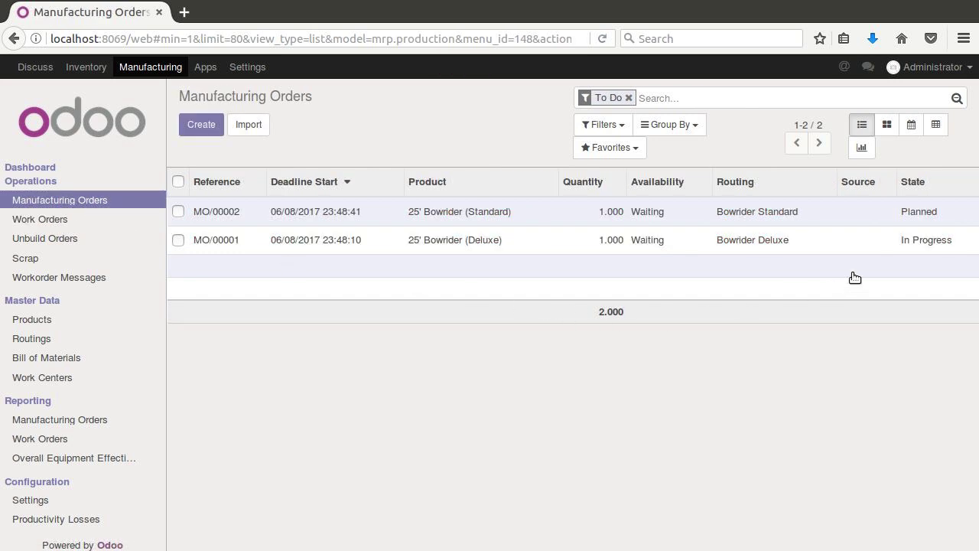
{"action": "left_click", "coordinate": [583, 217]}
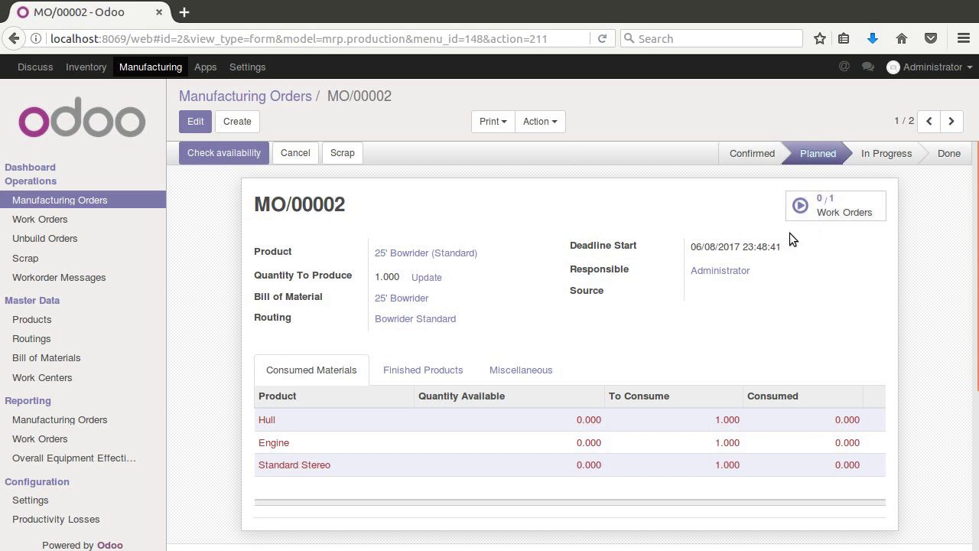
{"action": "left_click", "coordinate": [832, 220]}
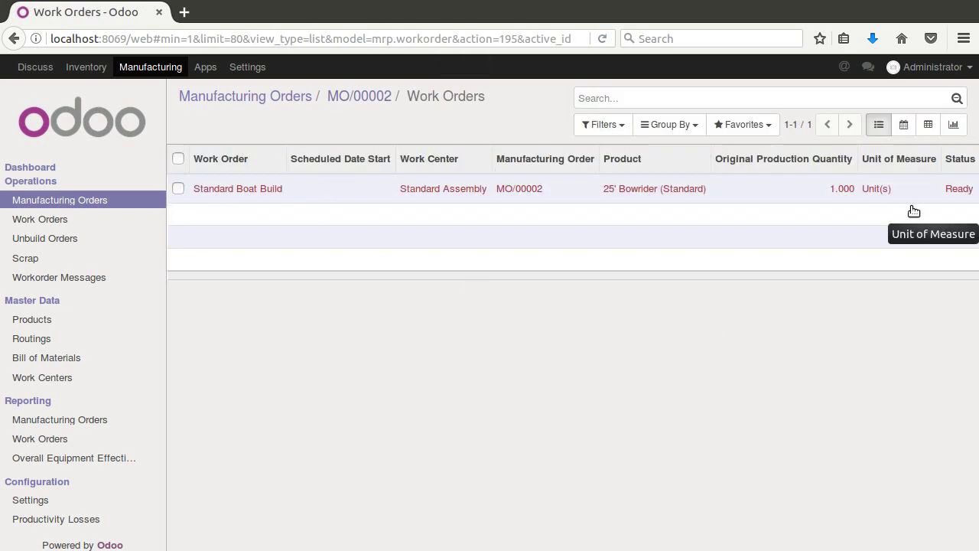
{"action": "left_click", "coordinate": [279, 103]}
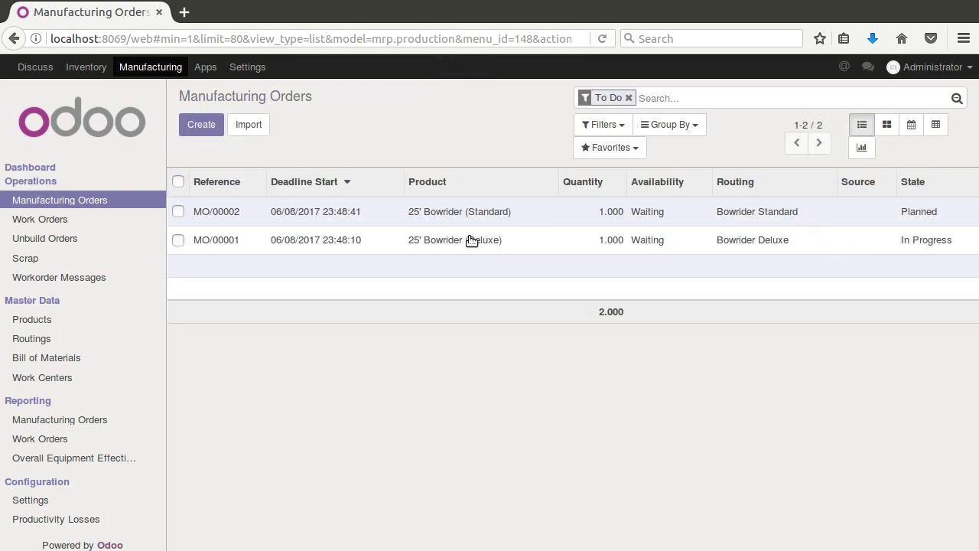
- Open the work orders of the 25' Bowrider (Deluxe) manufacturing order and start work on the Deluxe Stereo work order
{"action": "left_click", "coordinate": [466, 241]}
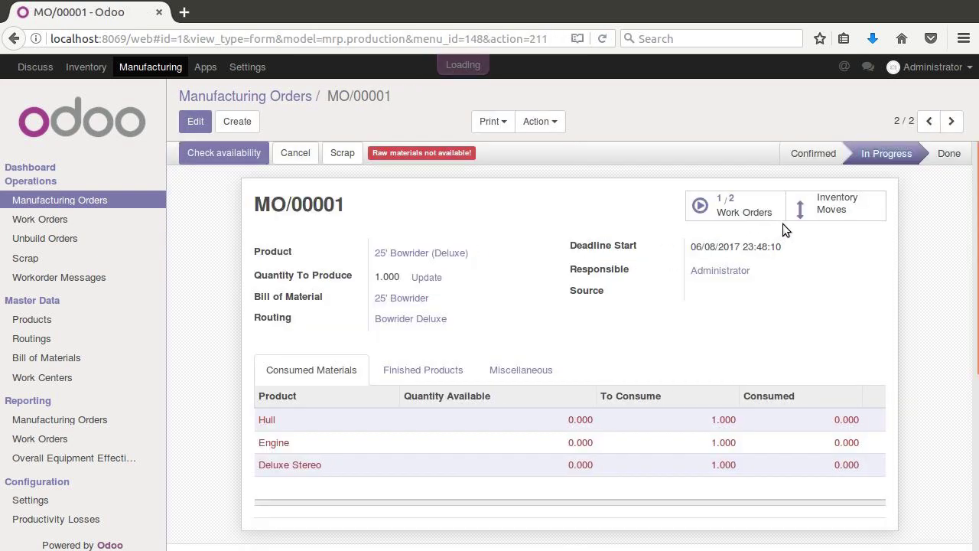
{"action": "left_click", "coordinate": [722, 219]}
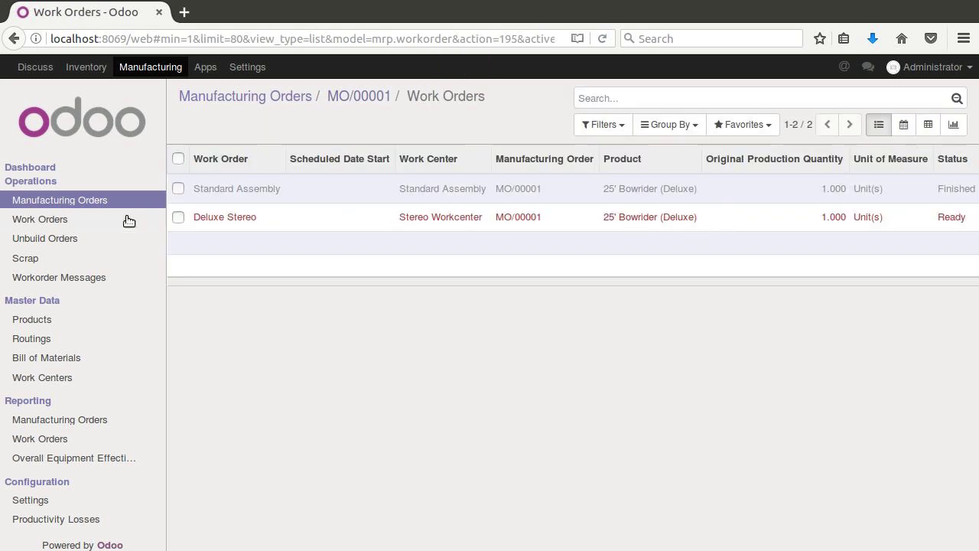
{"action": "left_click", "coordinate": [178, 217]}
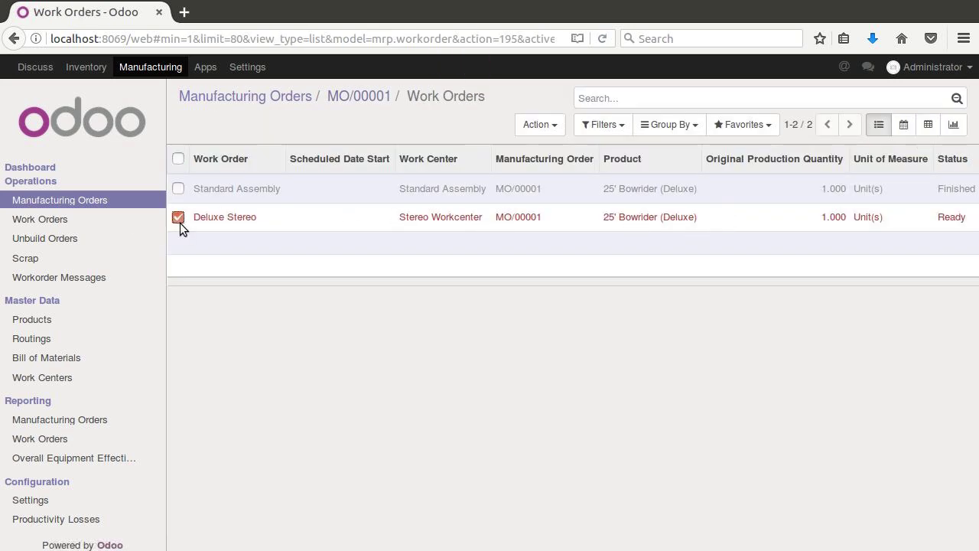
{"action": "left_click", "coordinate": [539, 124]}
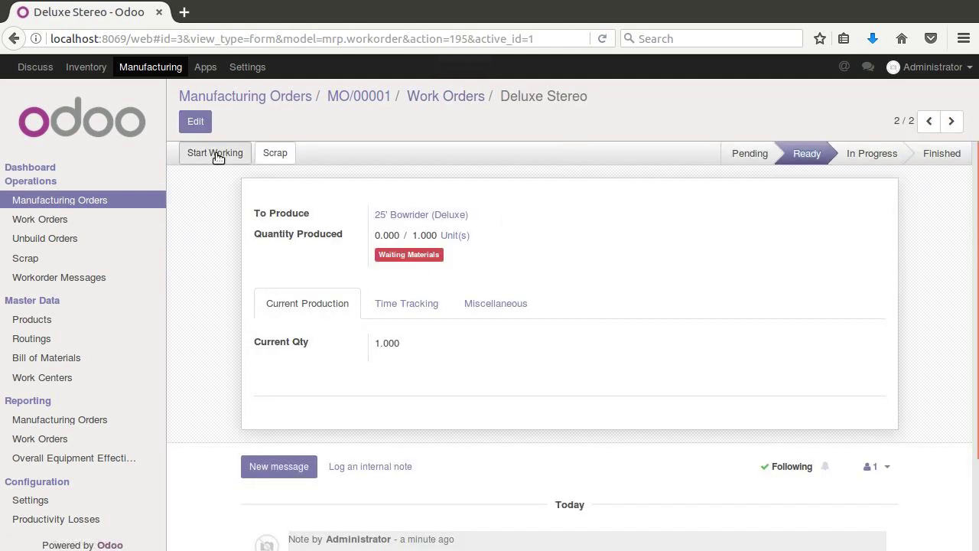
{"action": "left_click", "coordinate": [216, 154]}
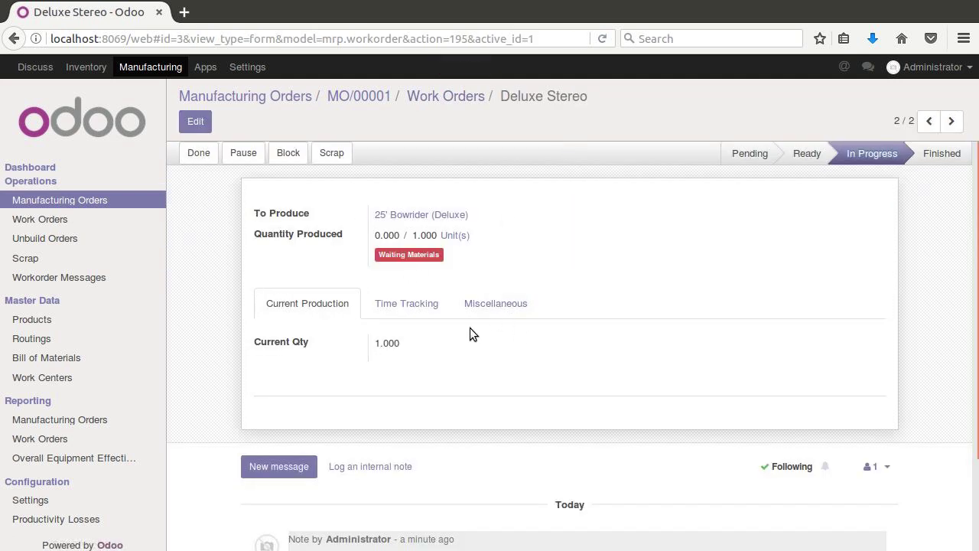
- Check the Deluxe Stereo work order's time tracking, mark it done and return to the manufacturing orders list
{"action": "left_click", "coordinate": [493, 304]}
{"action": "left_click", "coordinate": [406, 306]}
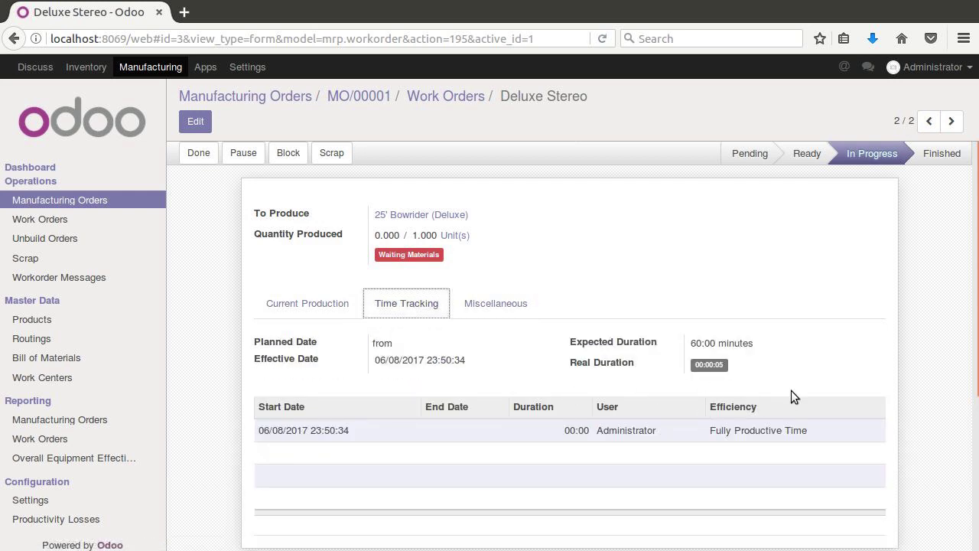
{"action": "left_click", "coordinate": [198, 154]}
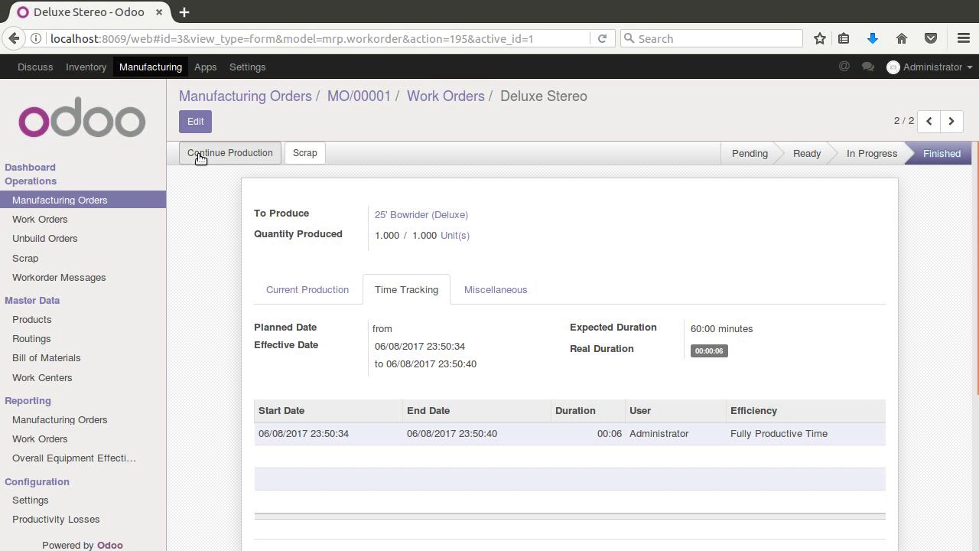
{"action": "left_click", "coordinate": [247, 105]}
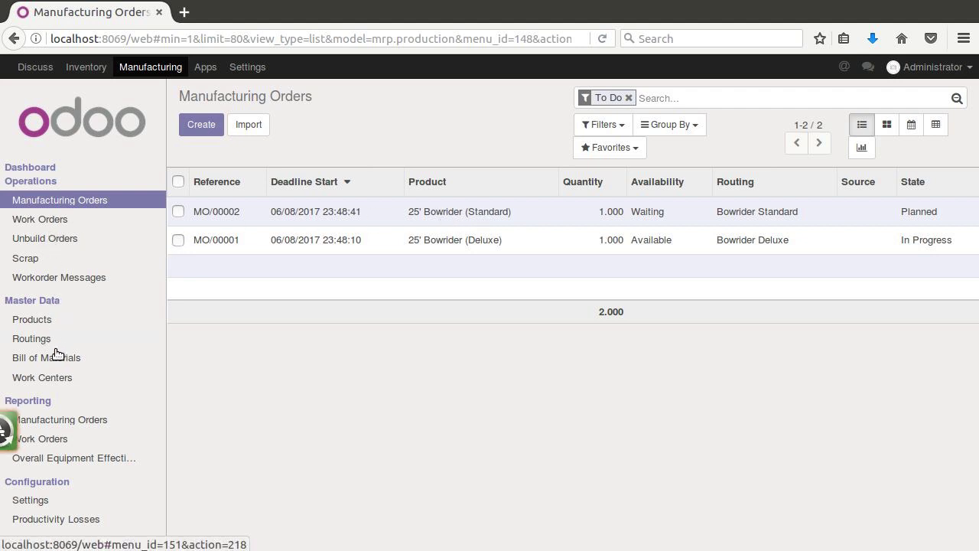
- Review the bill of materials for the 25' Bowrider (Standard) and the operations of its Bowrider Standard routing
{"action": "left_click", "coordinate": [94, 361]}
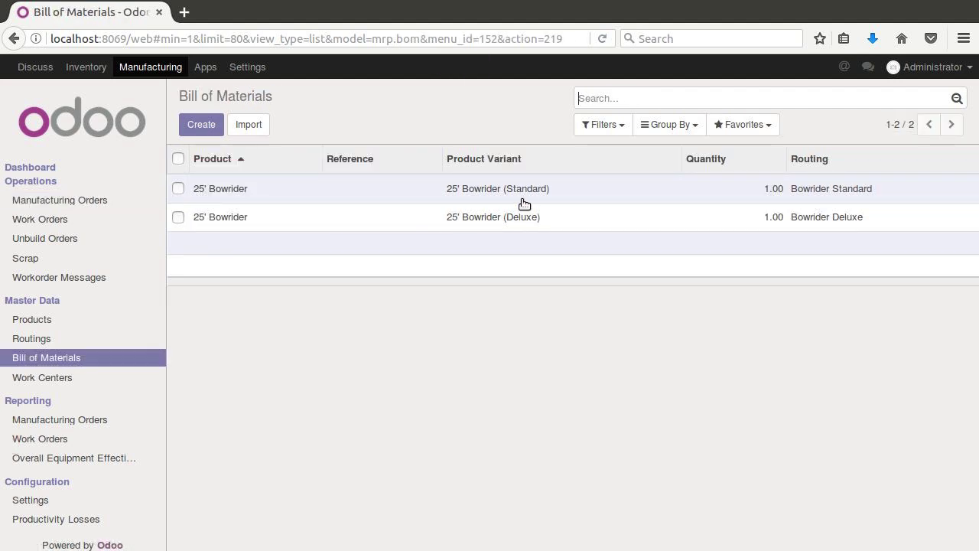
{"action": "left_click", "coordinate": [524, 201]}
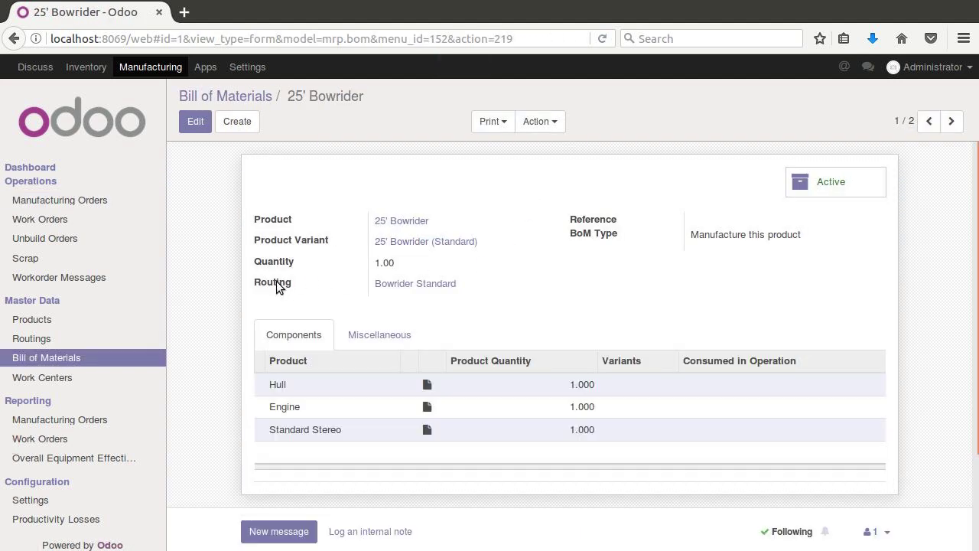
{"action": "left_click", "coordinate": [443, 284]}
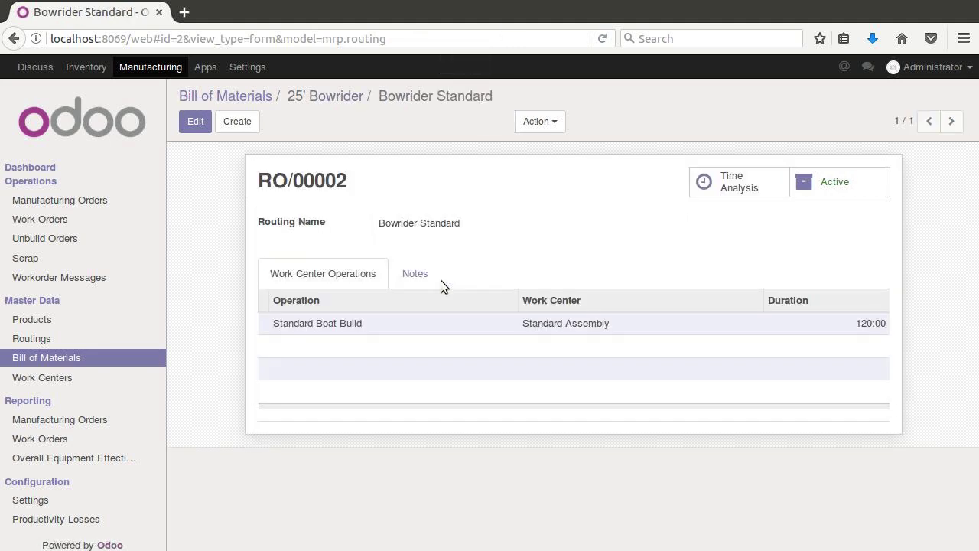